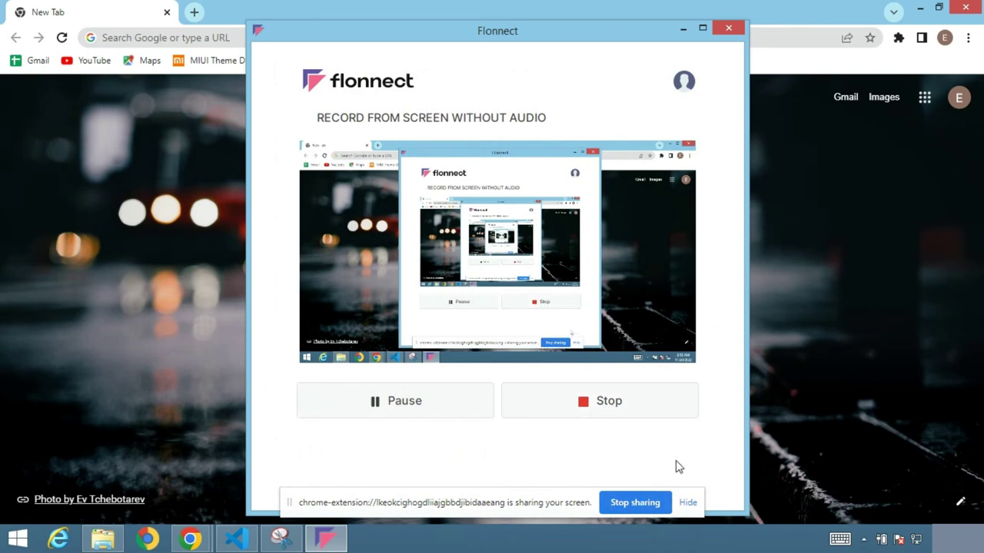
- Minimize the Flonnect screen recorder window
click(683, 28)
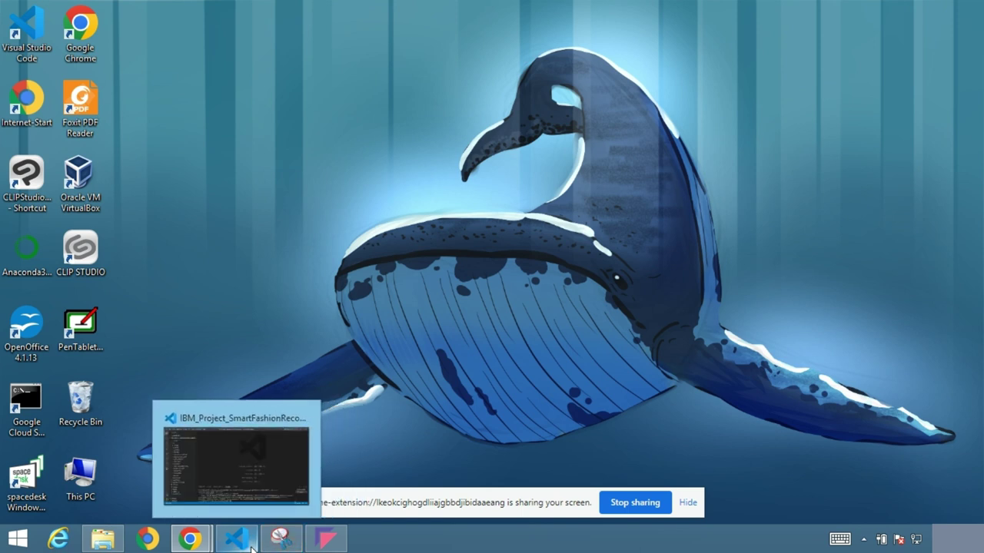
- Bring VS Code back and open main.py's Flask login code
mouse_move(236, 539)
click(238, 540)
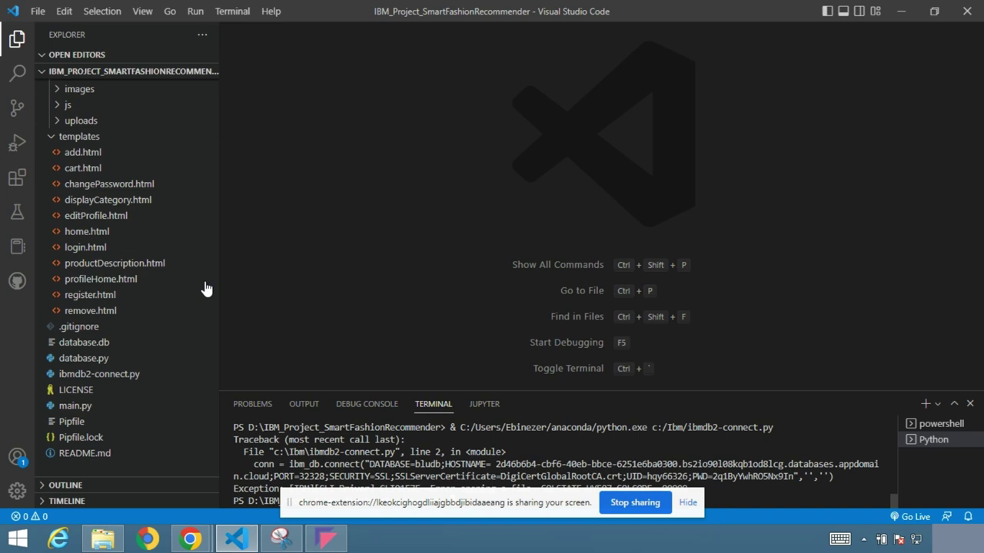
mouse_move(131, 276)
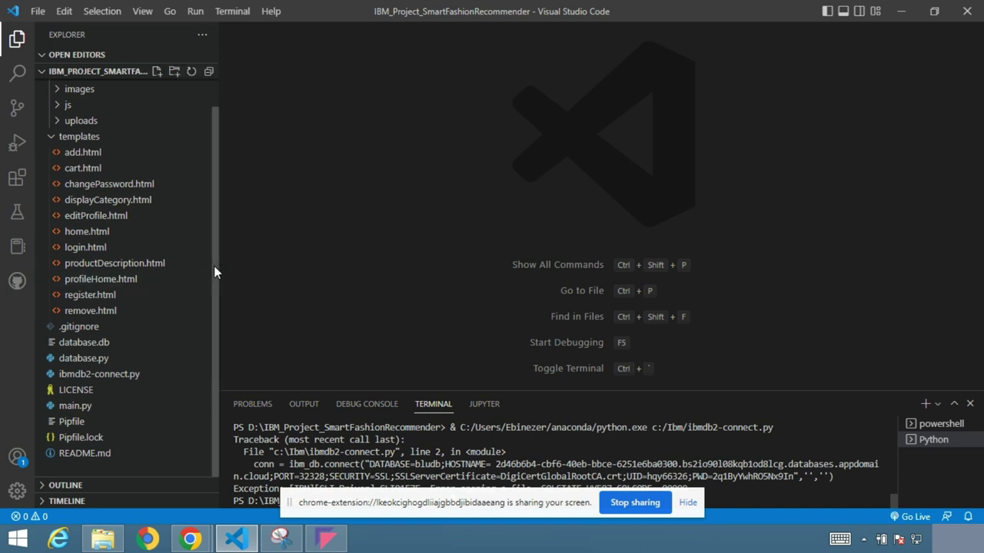
scroll(215, 253, up, 1)
scroll(217, 257, down, 1)
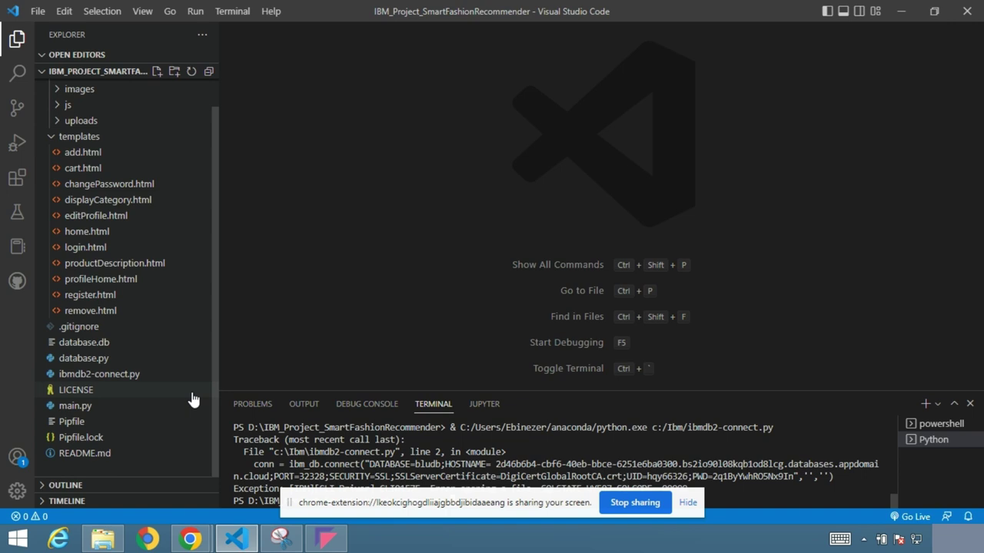
click(134, 413)
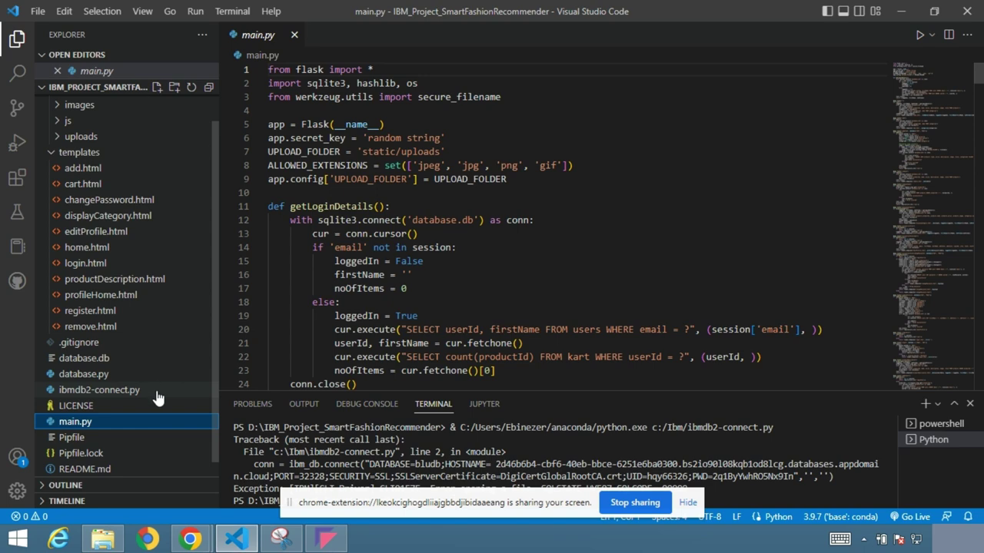
- Review ibmdb2-connect.py, database.py, and the home, login, productDescription, profileHome and register templates
click(100, 389)
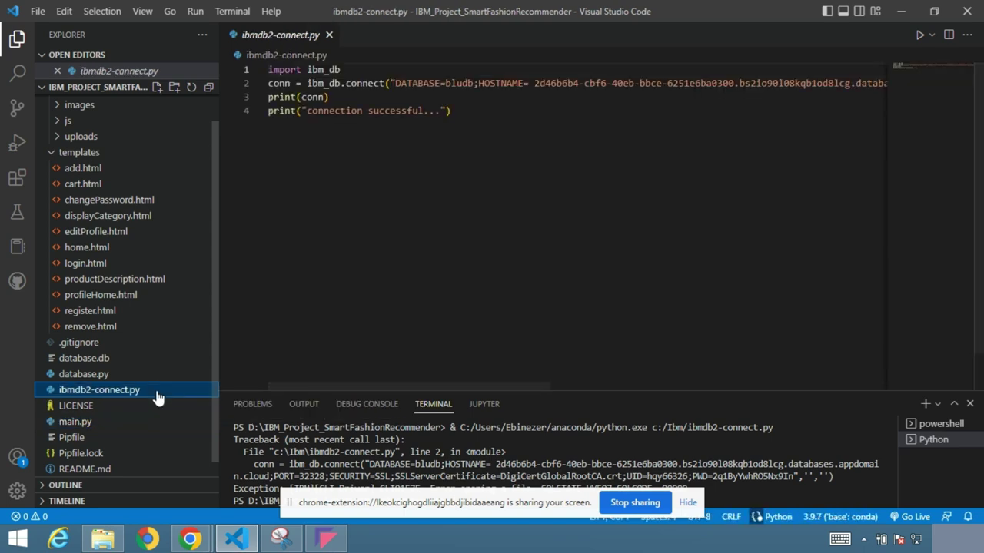
click(149, 376)
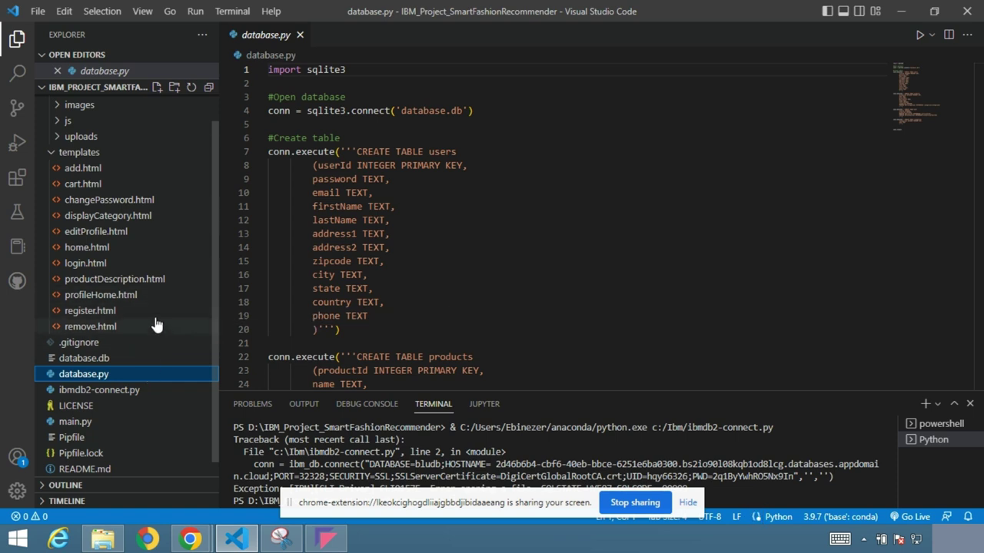
click(154, 257)
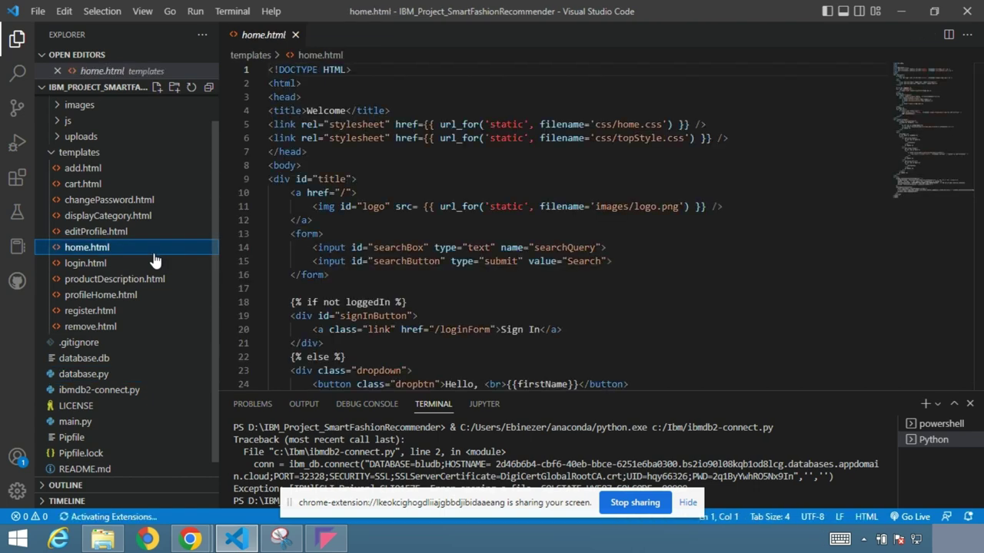
click(156, 264)
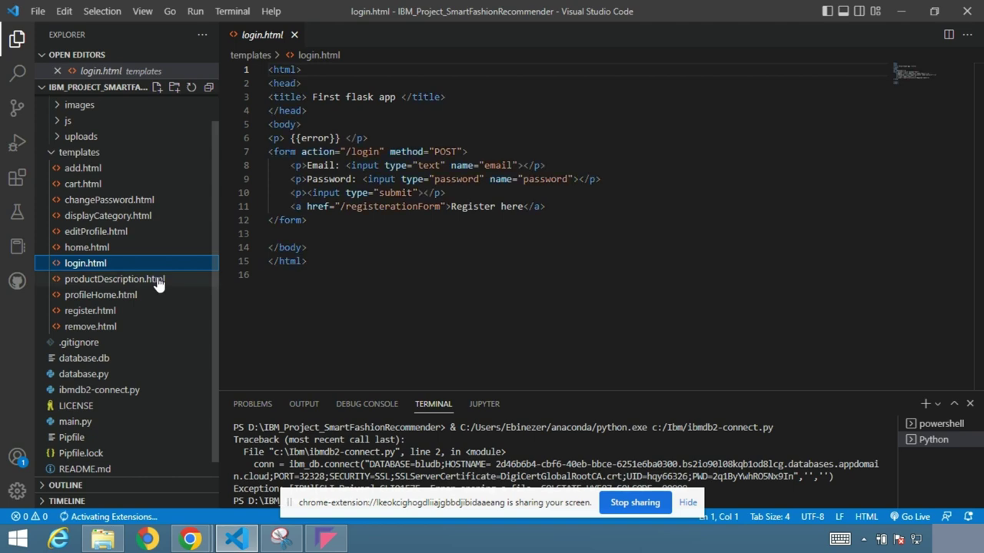
click(157, 282)
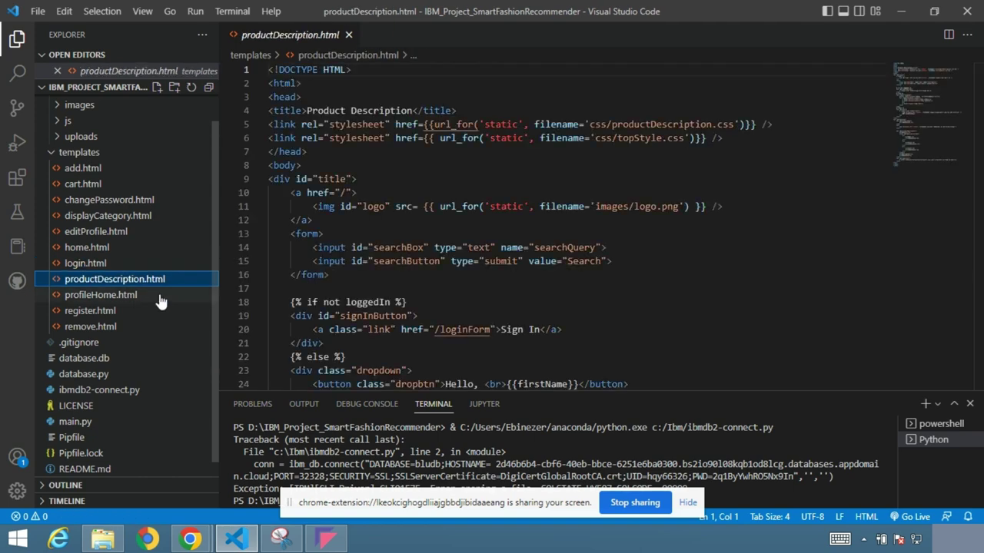
click(160, 298)
click(160, 312)
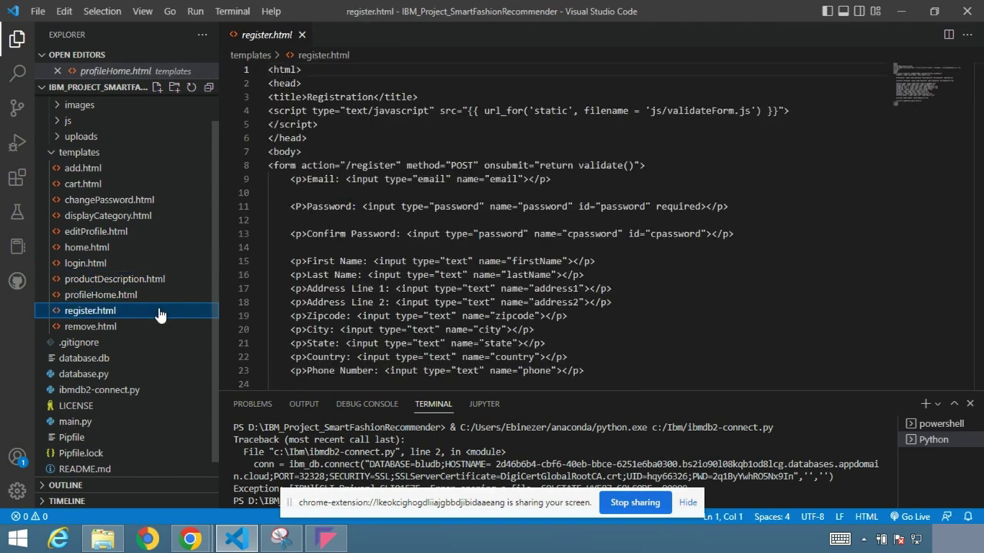
- Review the remove, editProfile, displayCategory, changePassword, cart and add.html templates
click(152, 327)
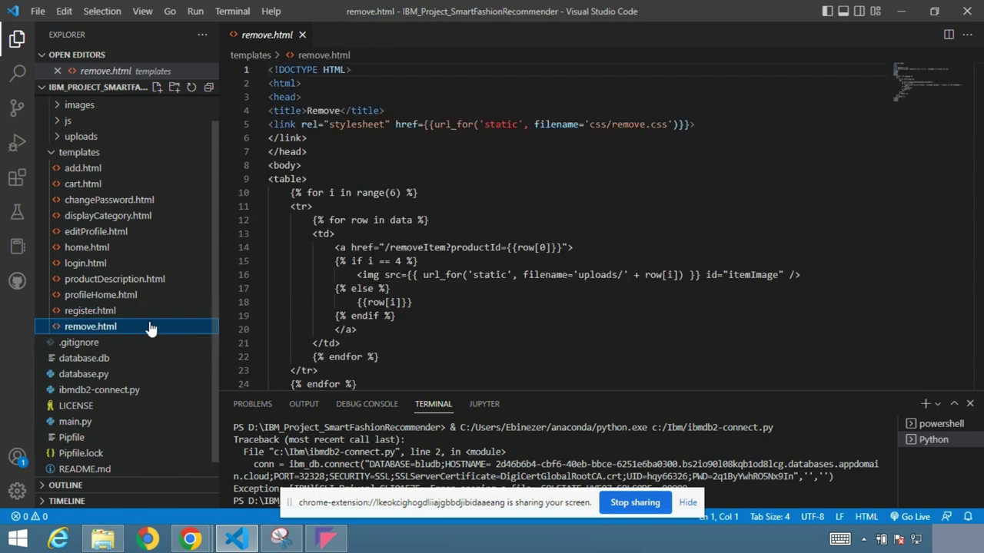
click(153, 232)
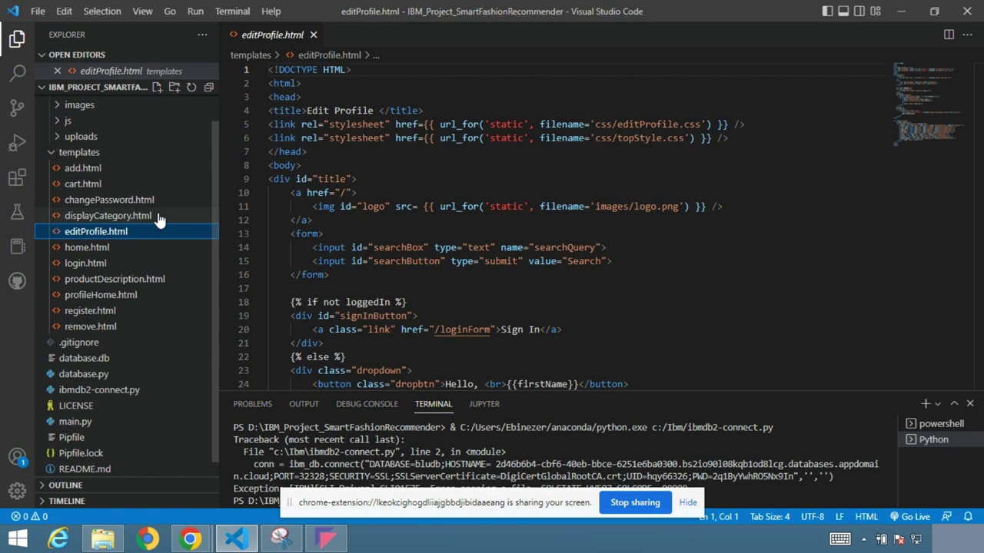
click(158, 216)
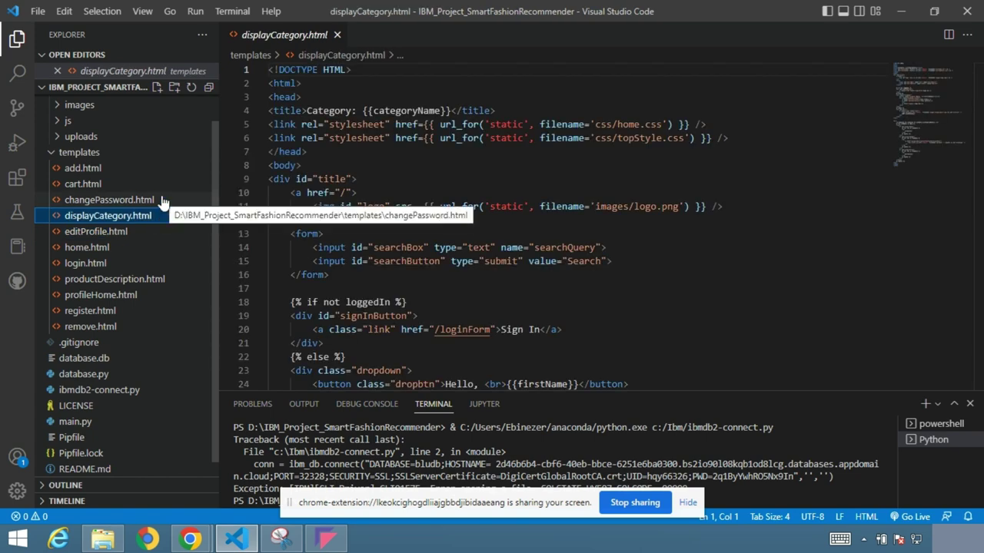
click(161, 200)
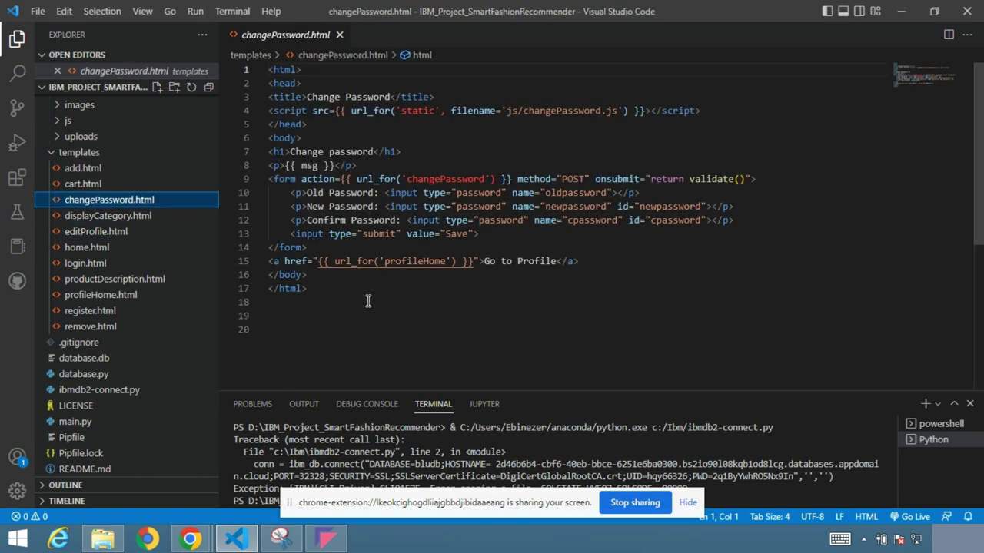
scroll(368, 301, down, 3)
click(137, 185)
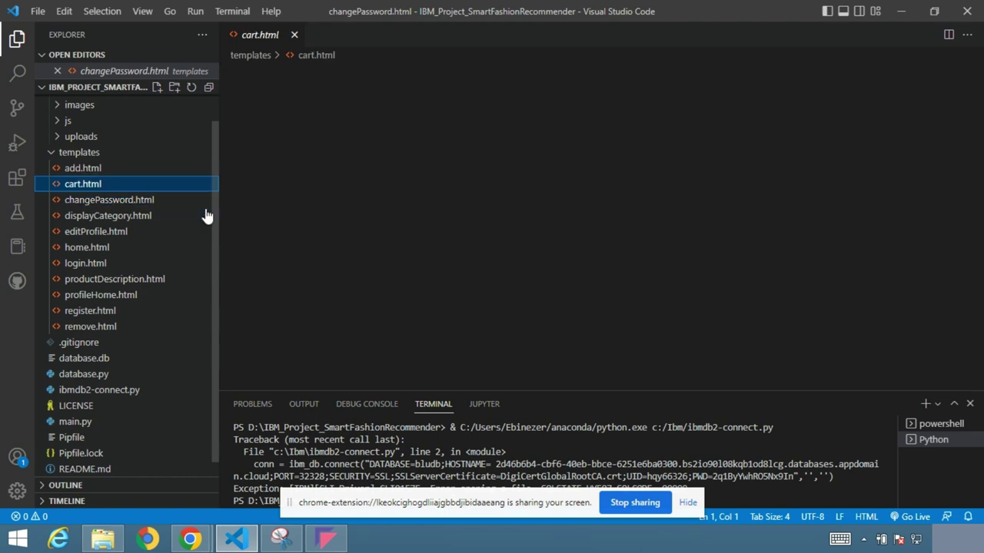
click(152, 170)
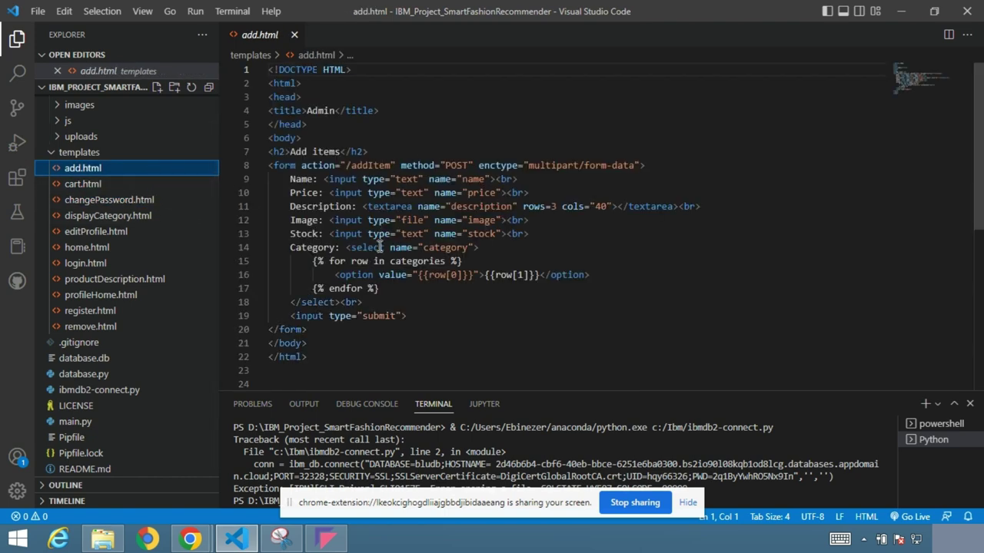
- Collapse templates and browse static's css, images, js and uploads folders in Explorer
click(116, 152)
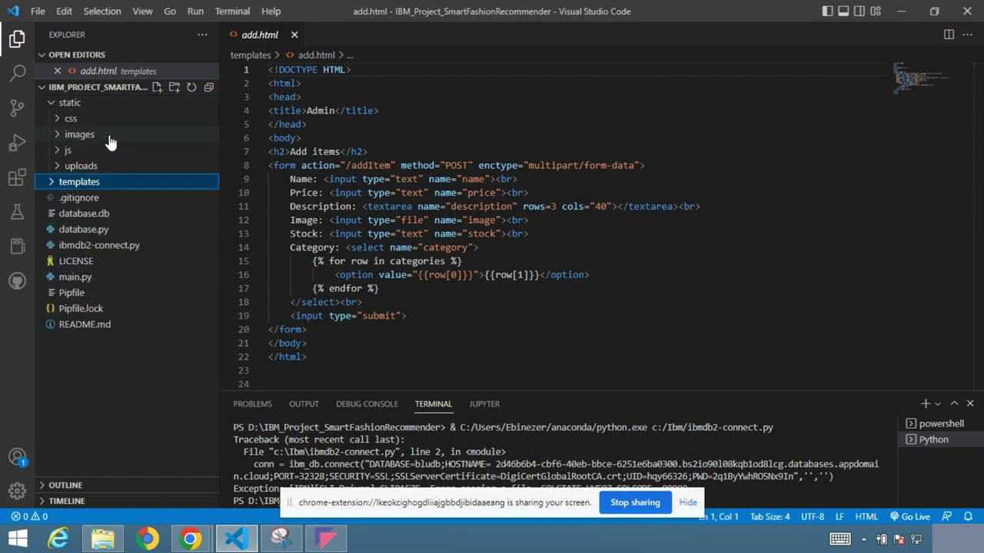
click(60, 119)
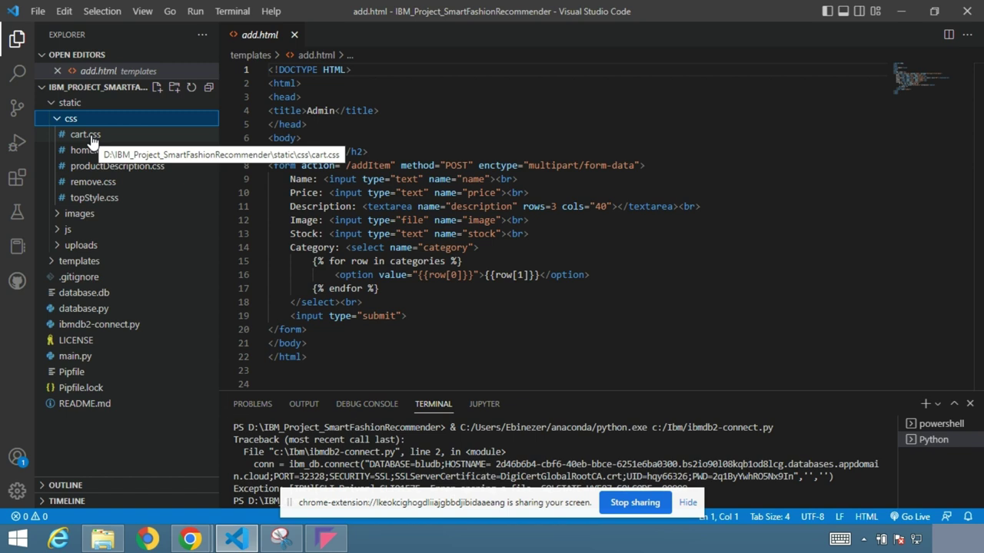
click(98, 215)
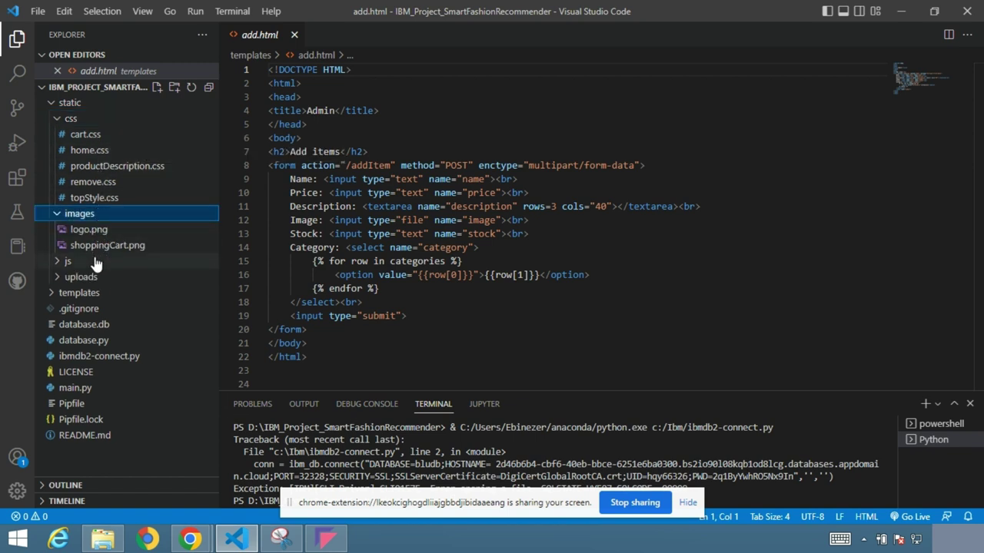
click(96, 262)
click(102, 314)
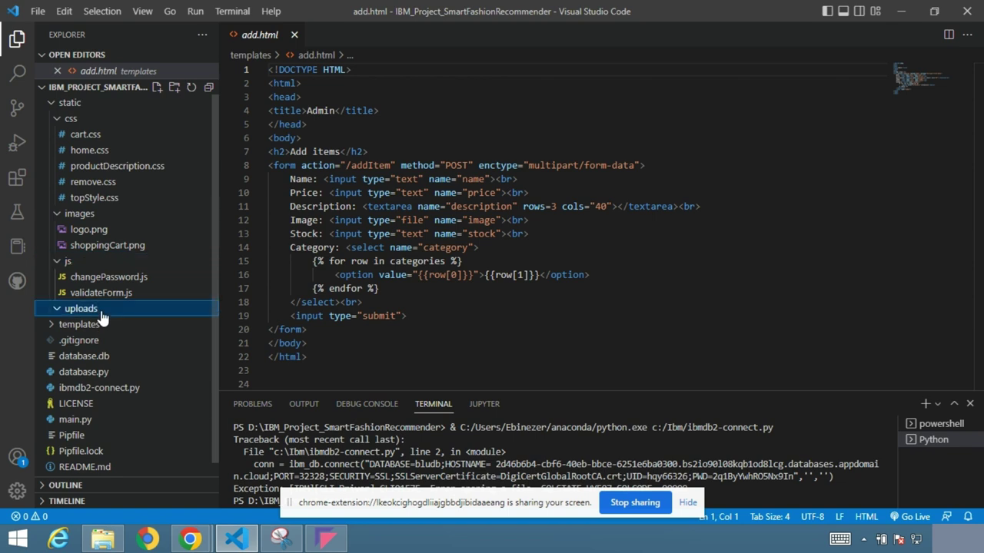
click(74, 263)
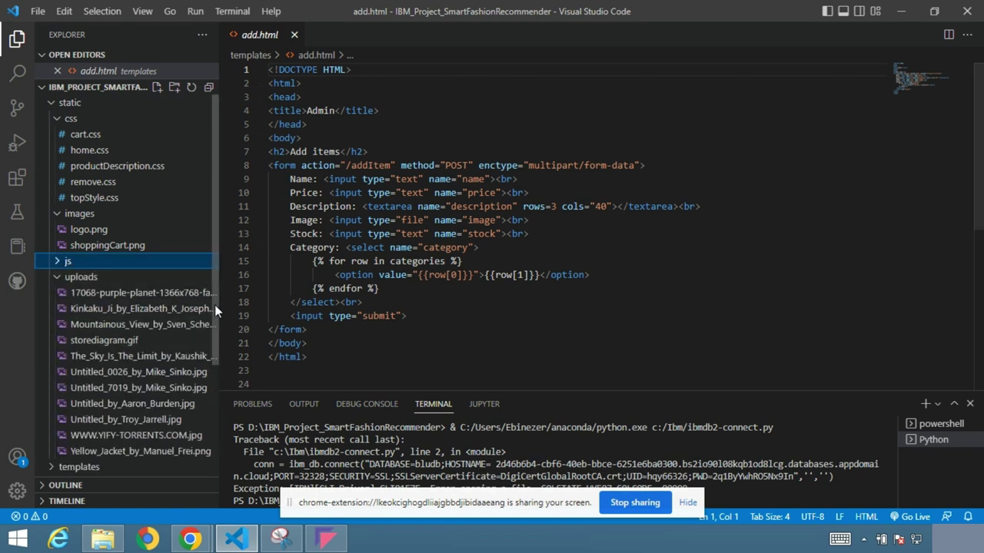
drag(214, 304, 214, 428)
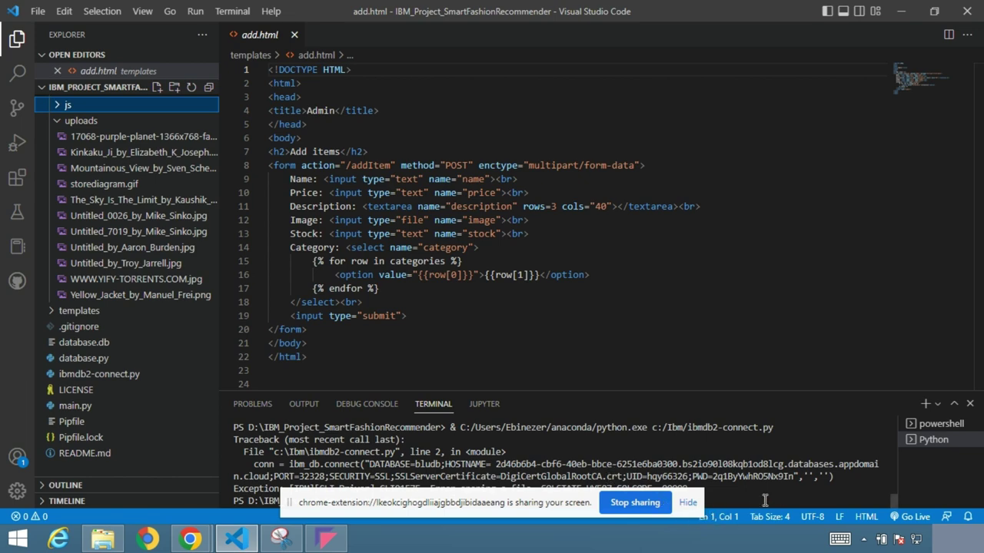
click(615, 192)
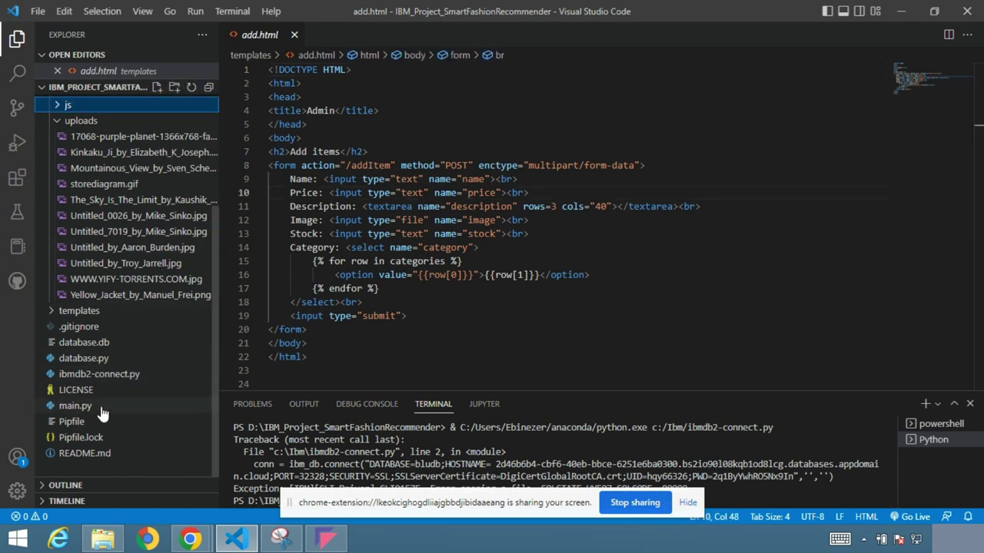
click(75, 406)
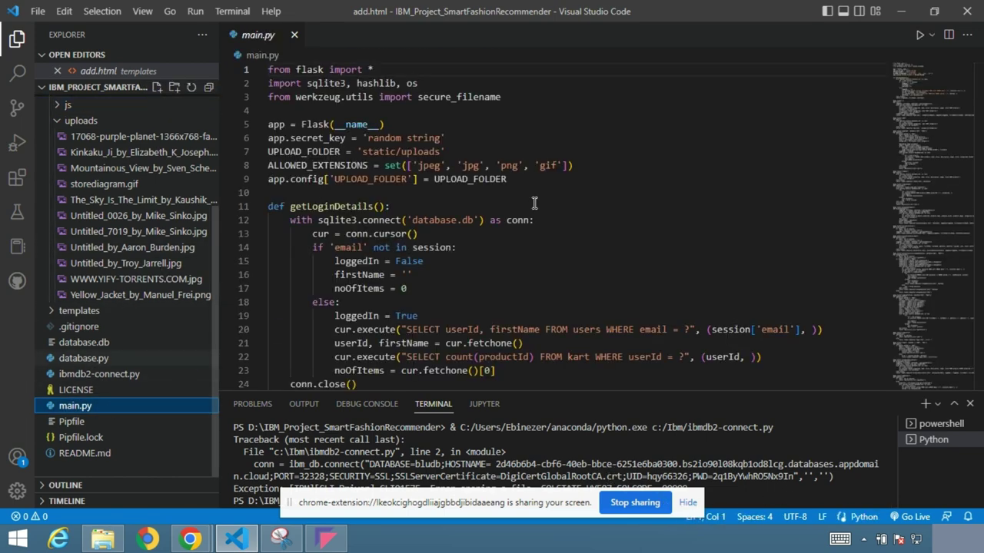
click(921, 36)
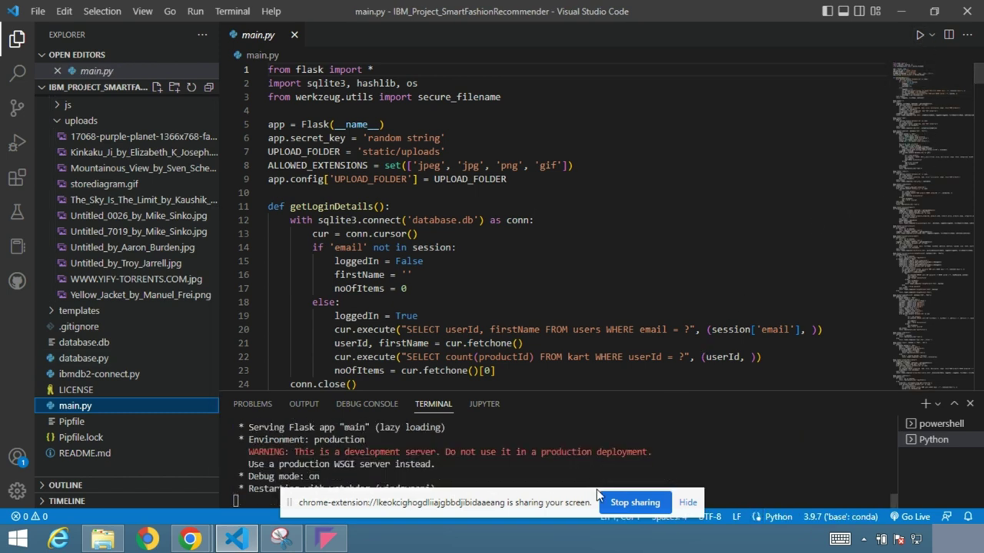
click(286, 508)
drag(283, 509, 428, 513)
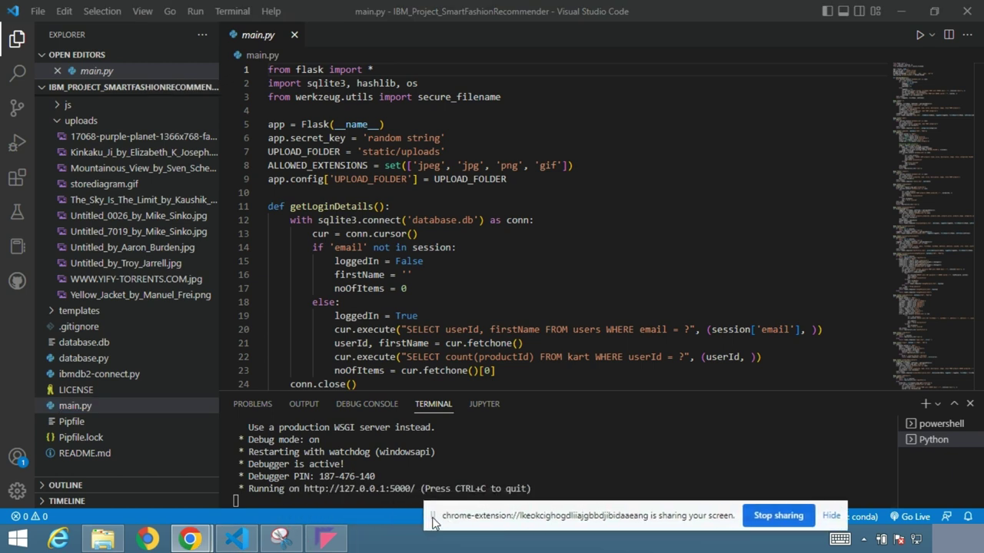
ctrl+click(362, 491)
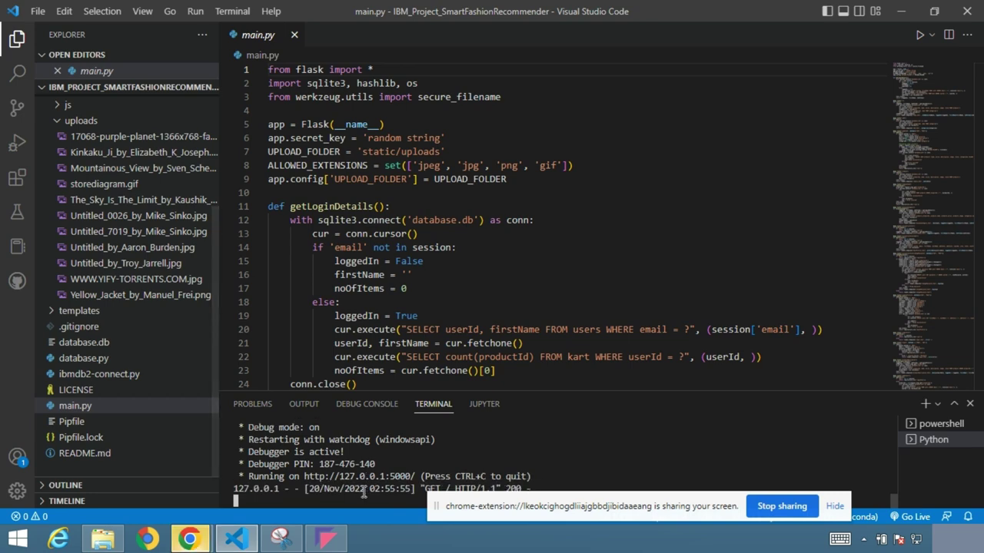
- Bring the Chrome window showing the locally served shop page to the front
click(192, 540)
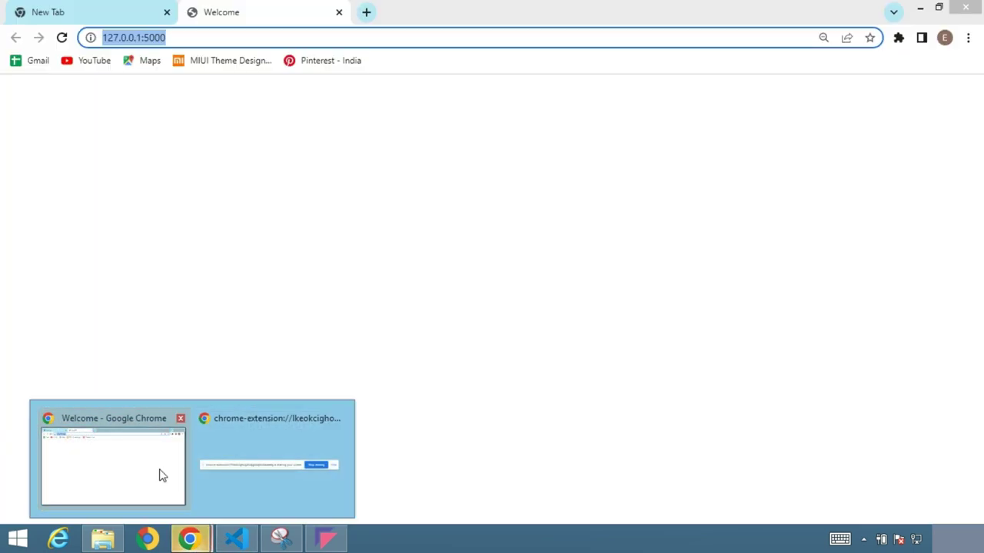
click(159, 470)
click(398, 232)
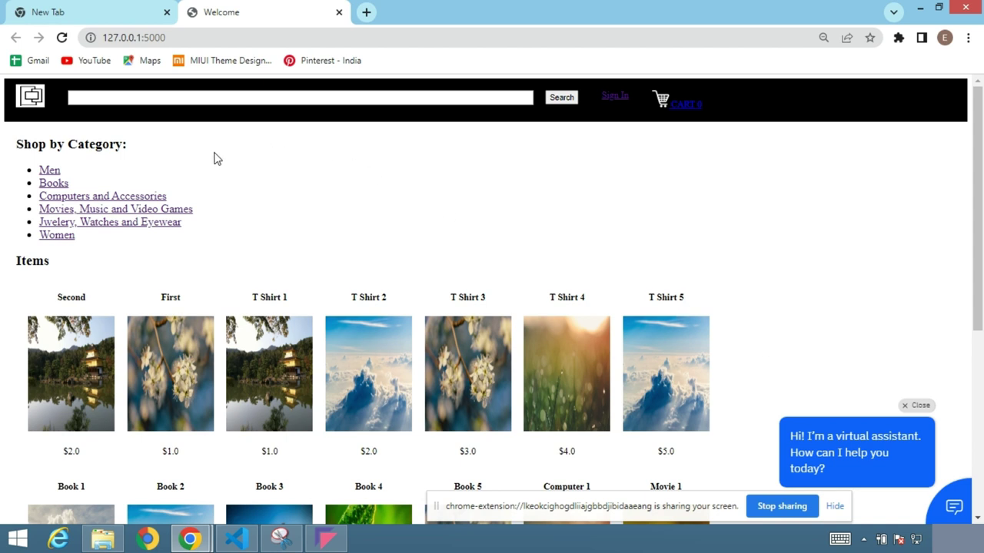
- Open the sign-up form and enter the email, password and confirm password
click(614, 97)
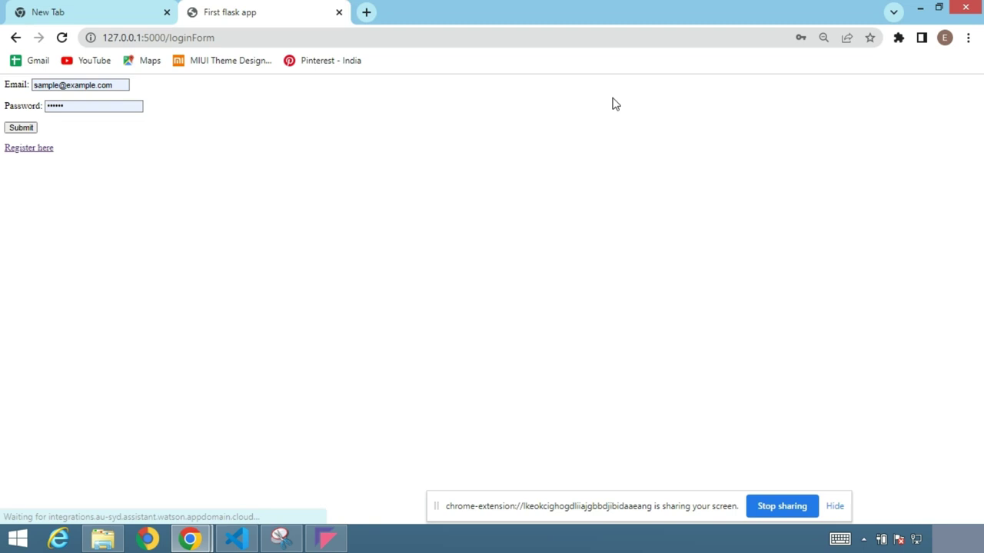
click(45, 149)
click(70, 85)
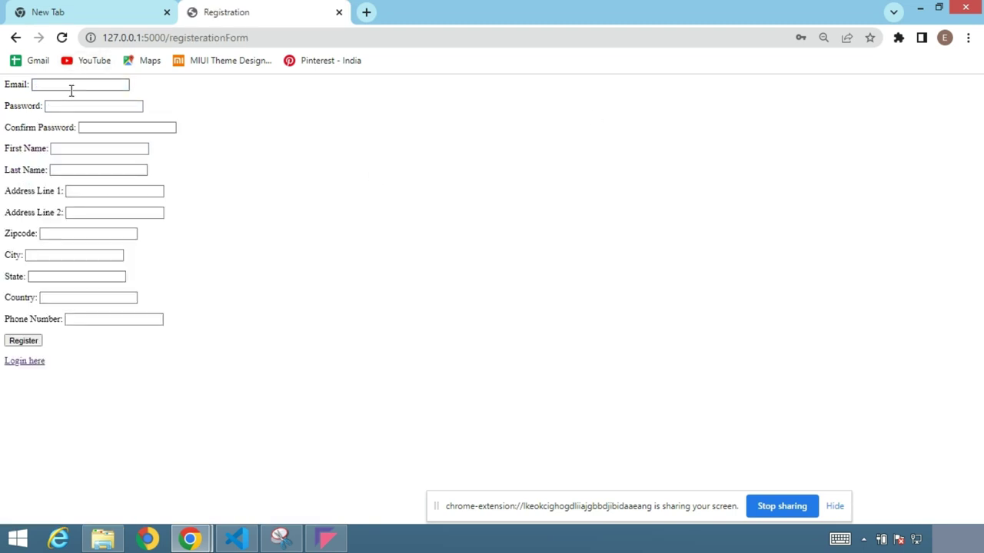
click(87, 115)
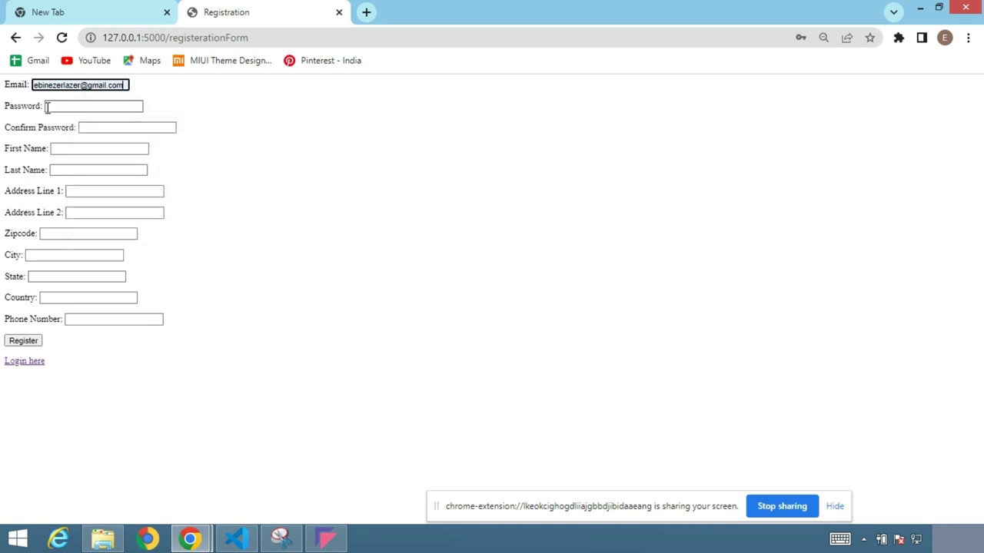
click(54, 112)
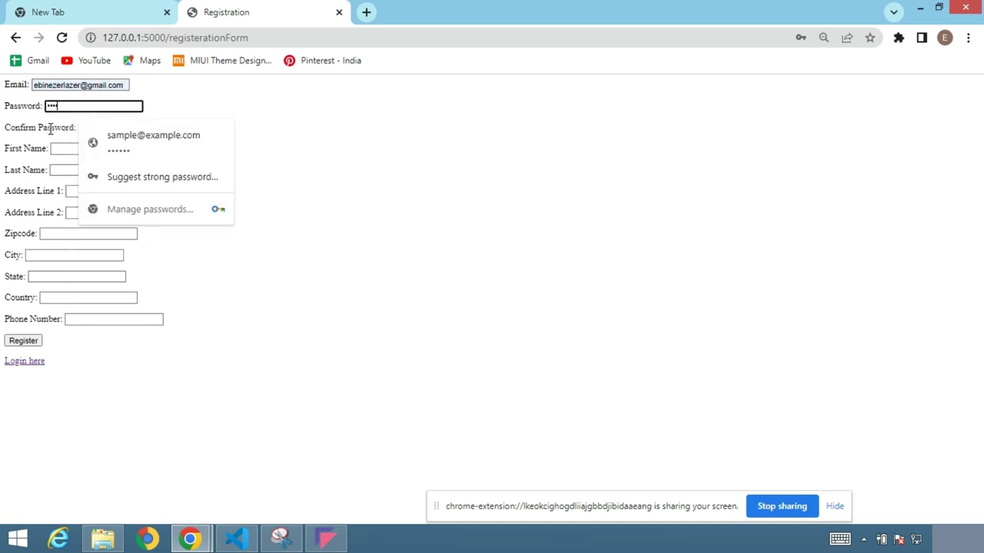
click(49, 127)
click(116, 131)
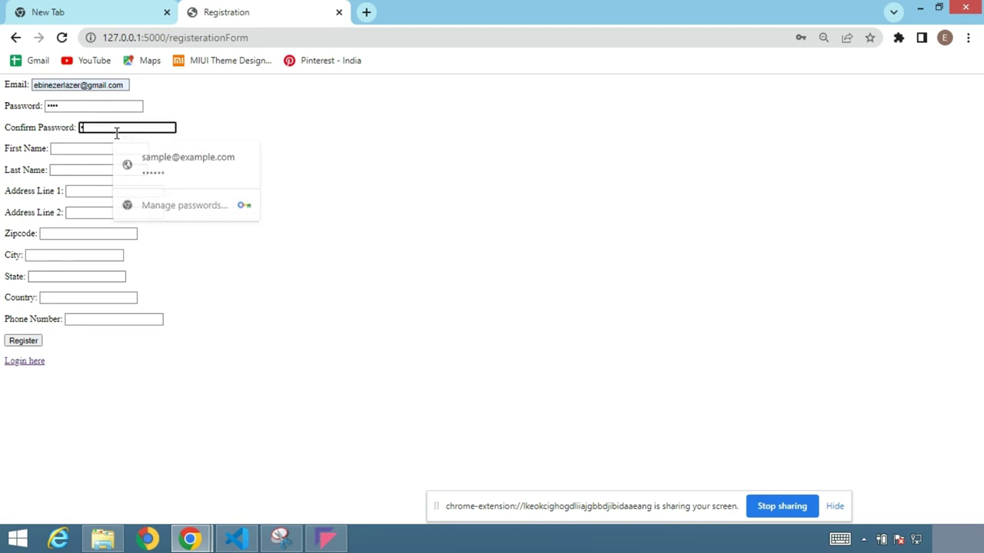
text(12)
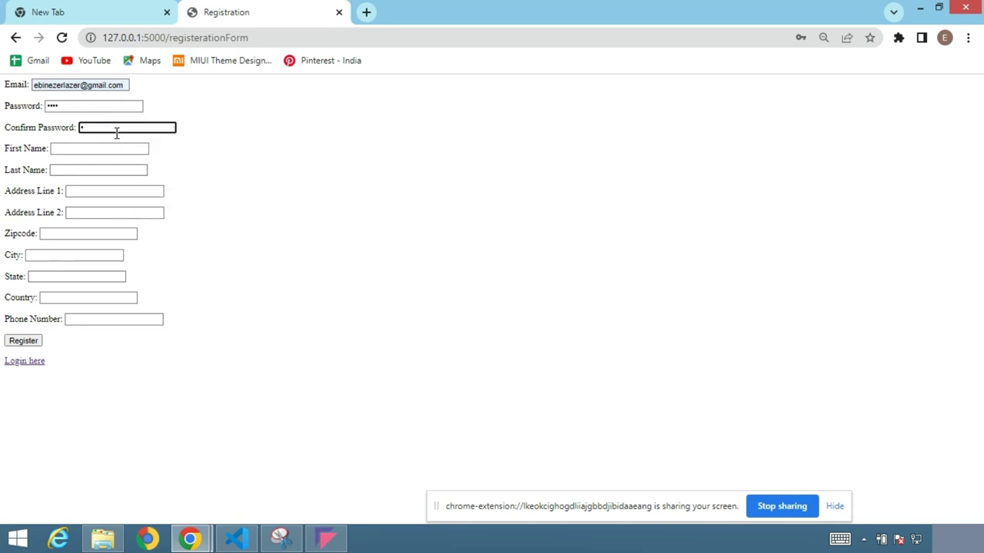
key(BackSpace)
text(12)
- Enter the user's first name, last name and address lines
click(120, 151)
text(e)
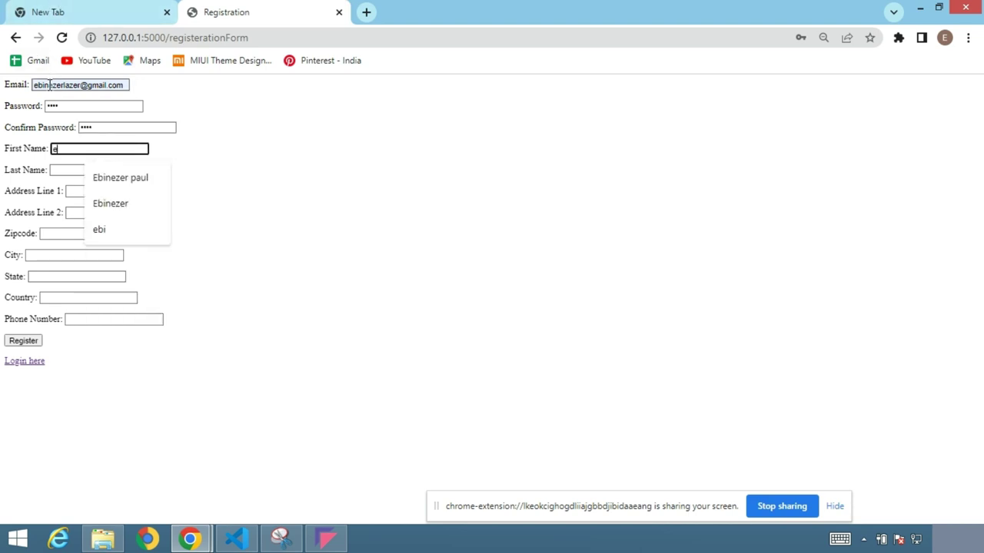
text(bi)
click(73, 176)
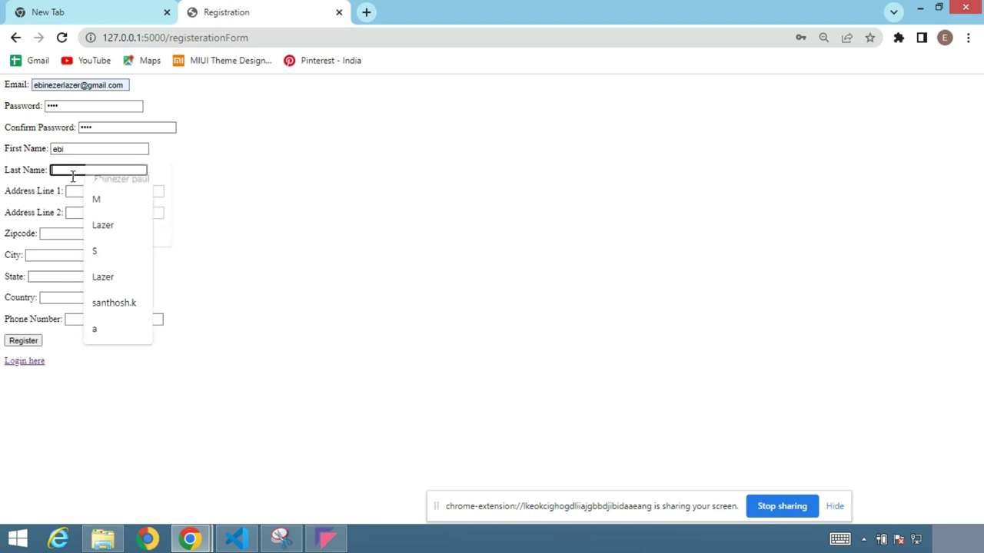
text(l)
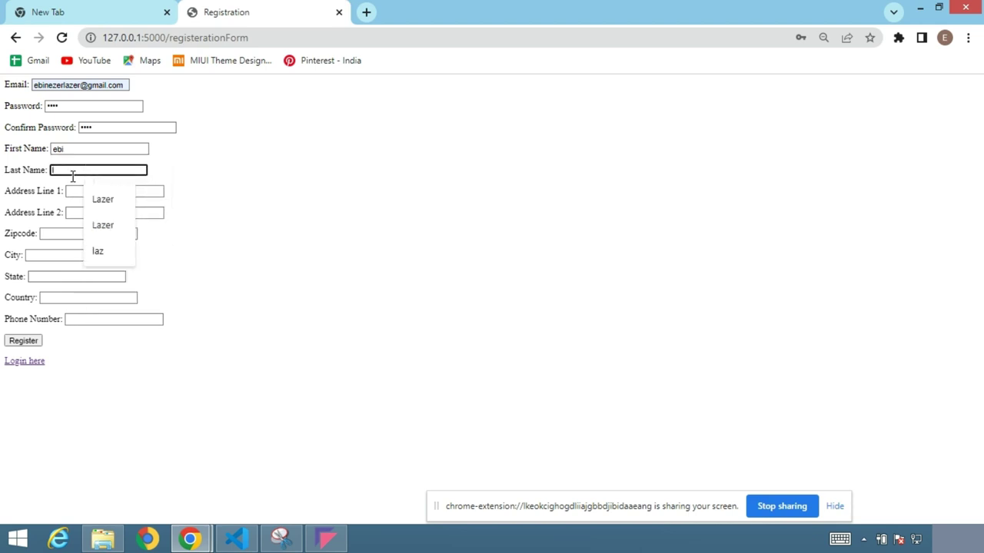
text(azer)
click(76, 194)
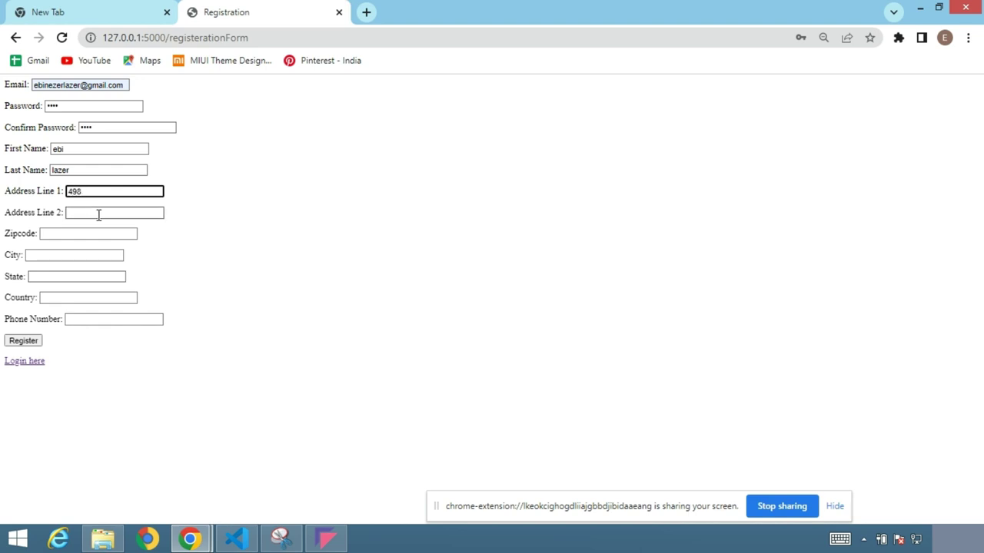
click(101, 215)
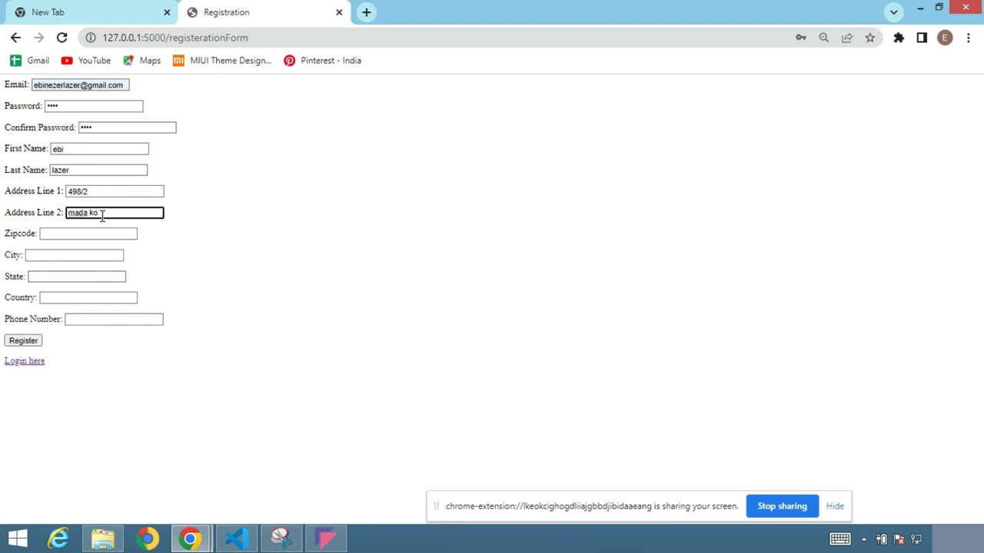
text(il)
- Fill in zipcode, city, state, country and phone number, then submit the registration
click(97, 235)
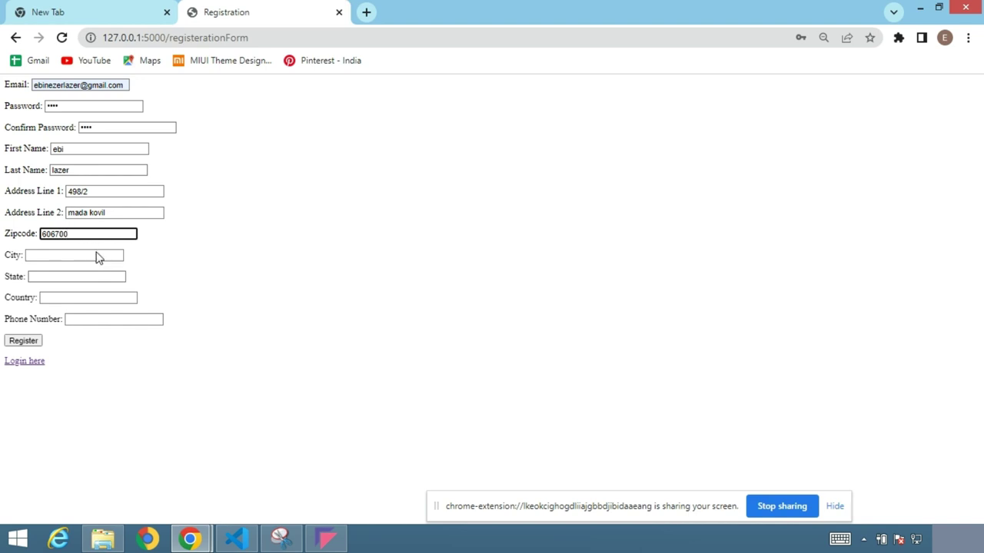
click(97, 256)
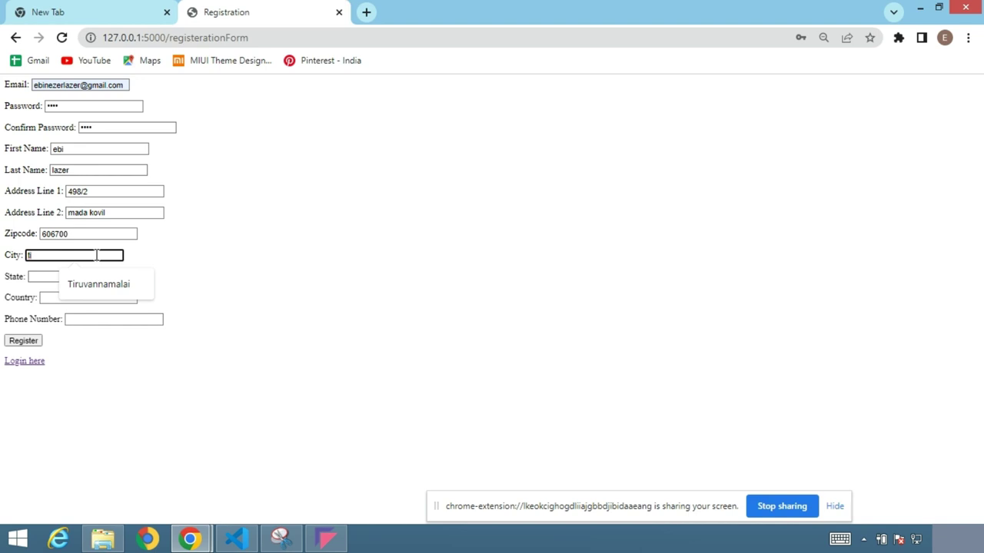
click(86, 282)
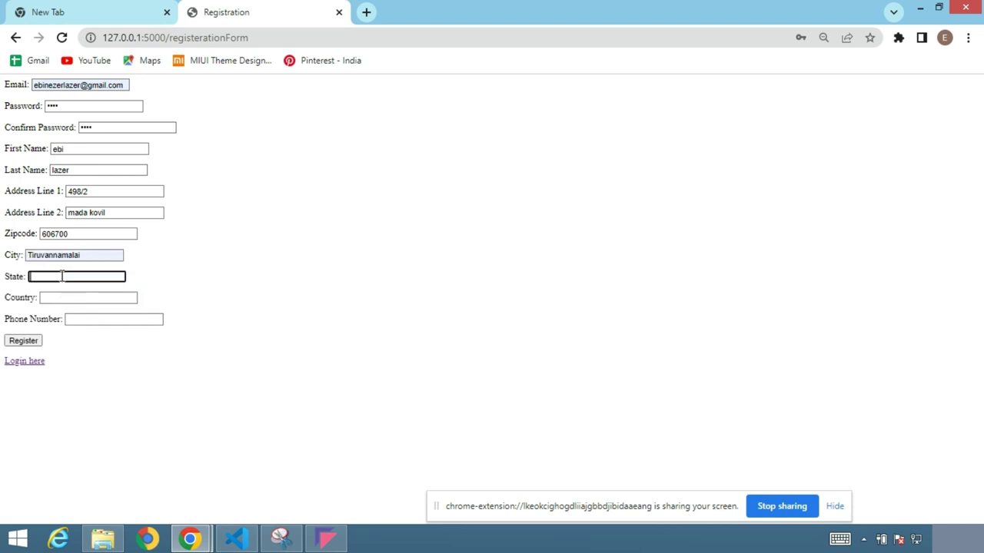
text(tamilnadu)
click(69, 297)
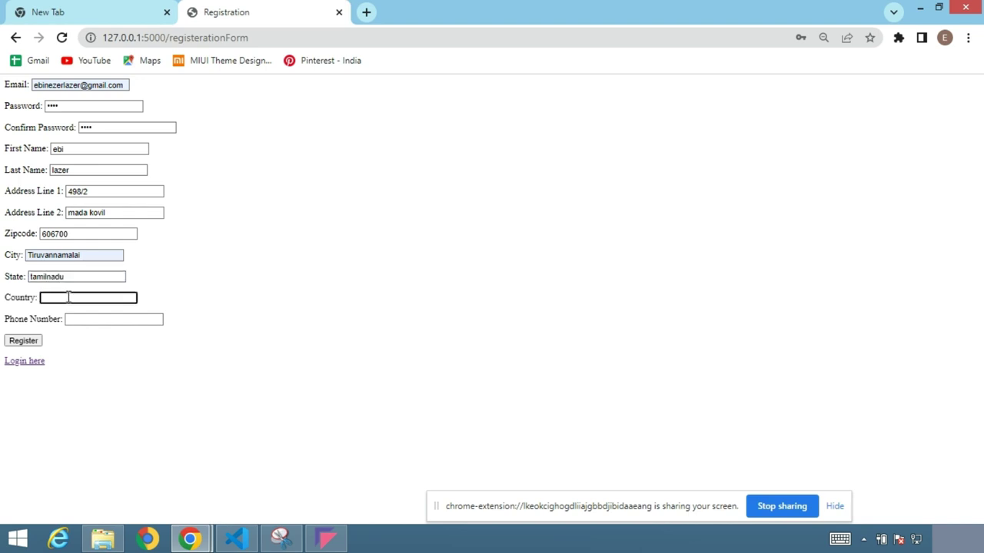
text(India)
click(92, 315)
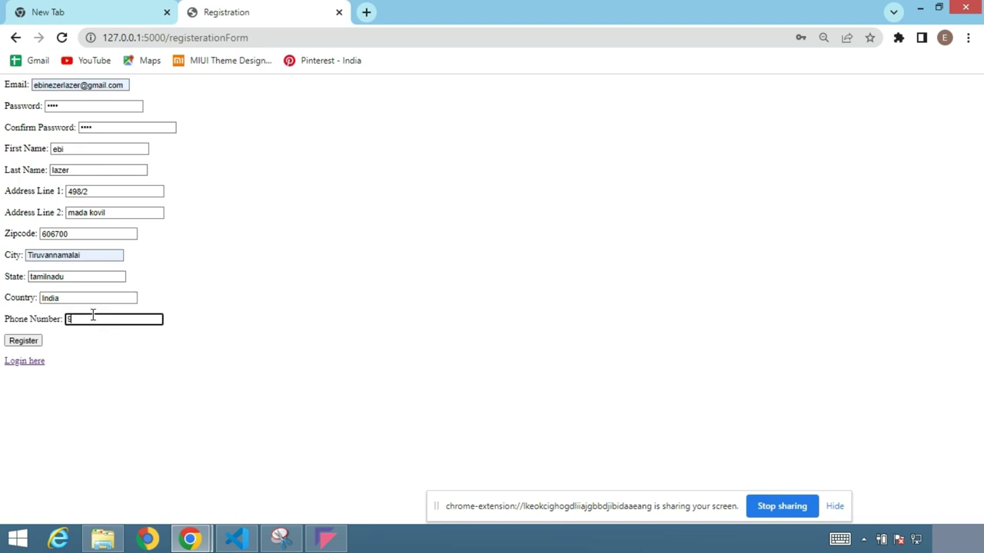
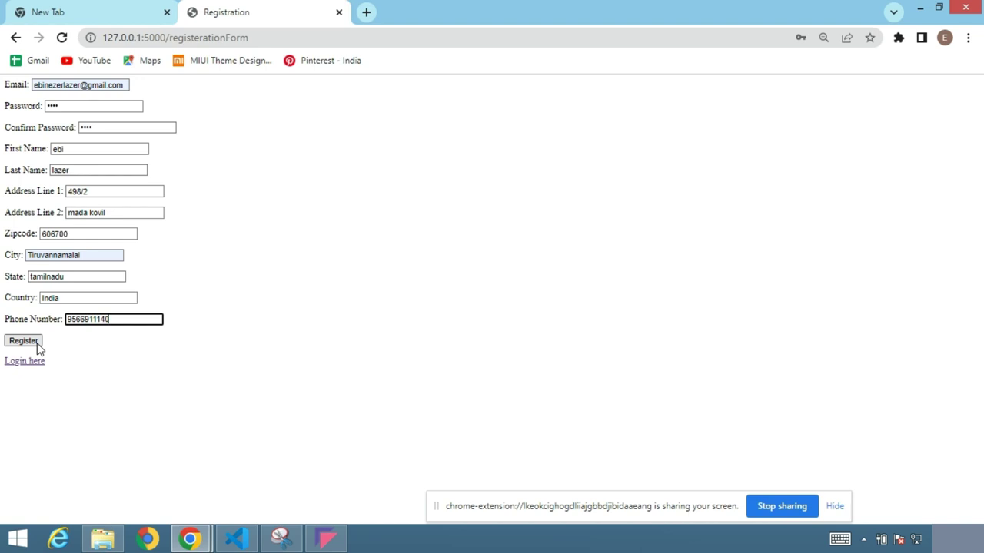
click(38, 346)
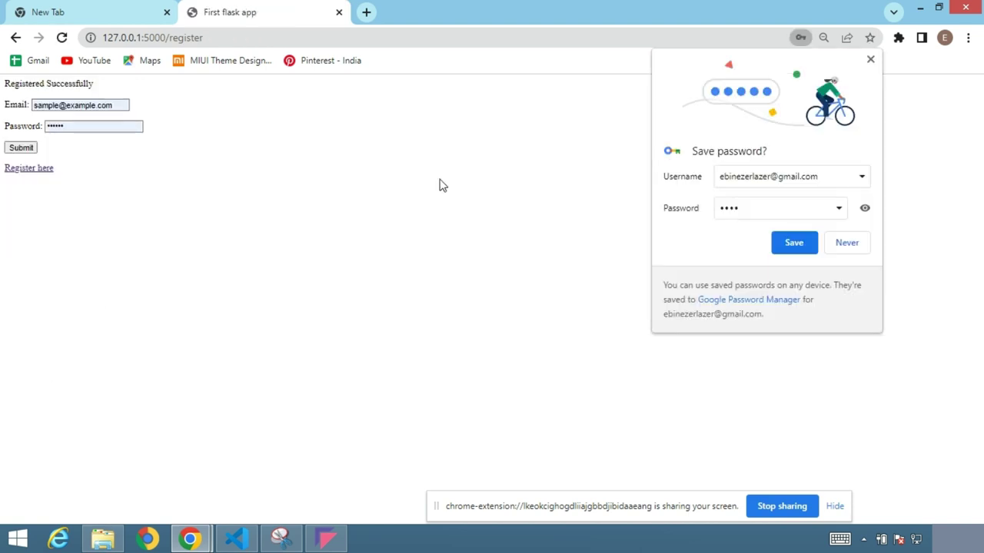
- Decline saving the password and log in with the new account's email and password
click(846, 242)
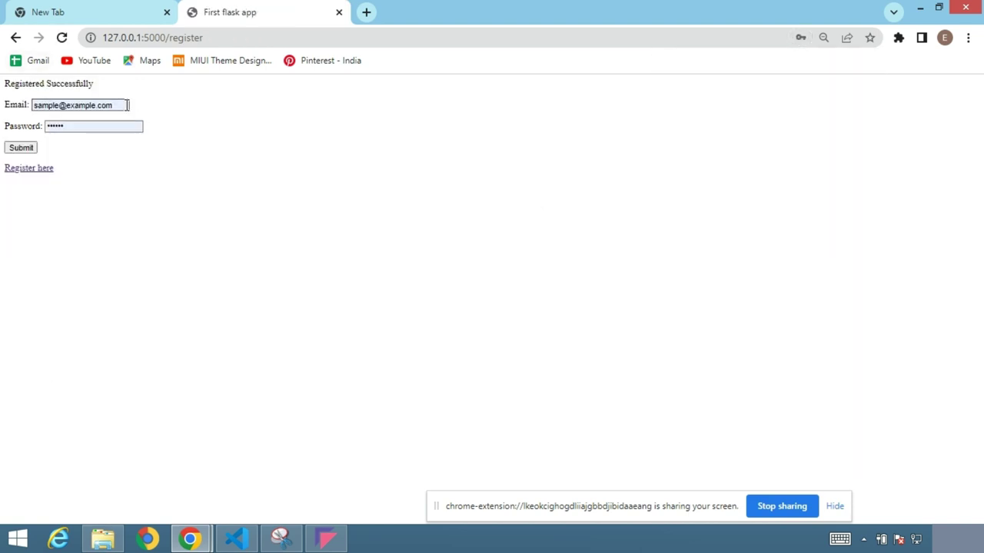
drag(122, 104, 1, 112)
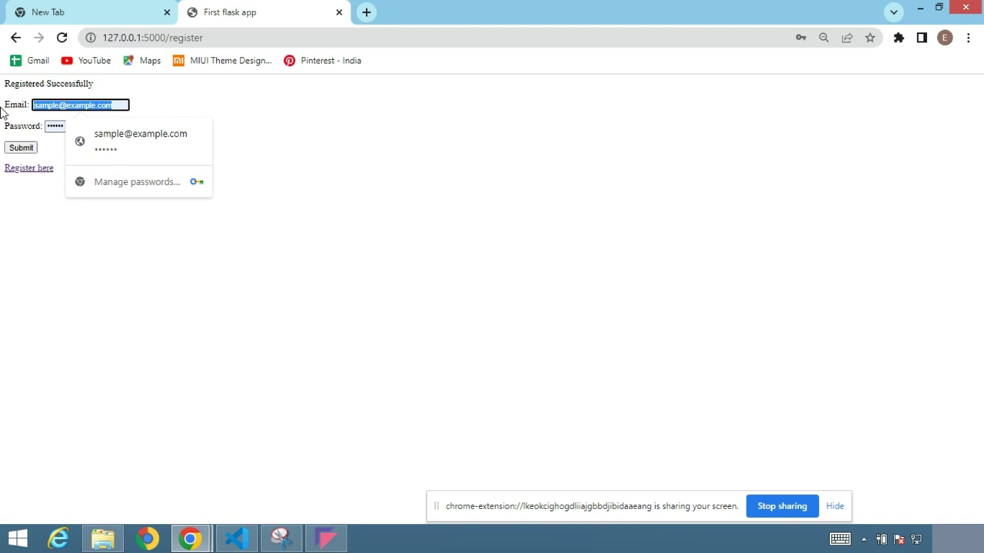
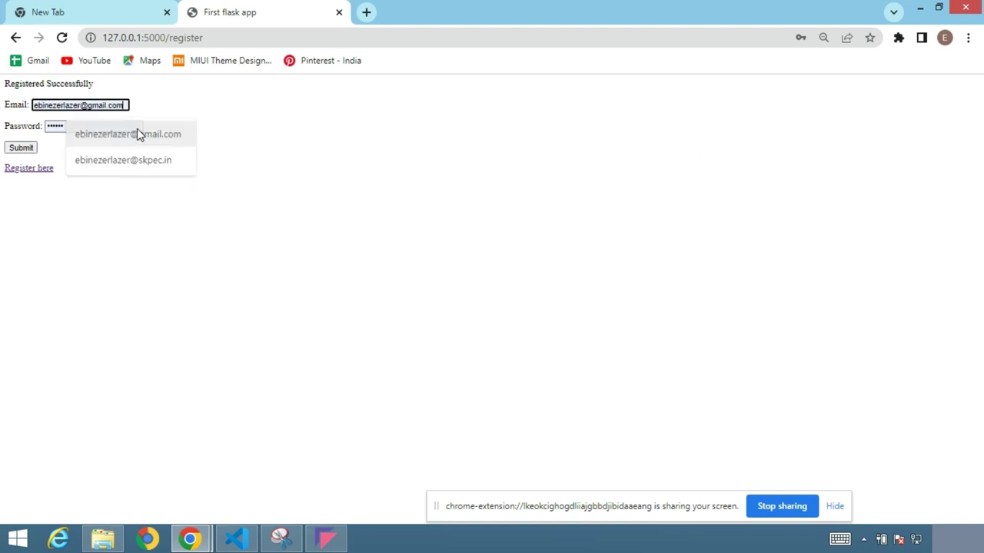
click(137, 131)
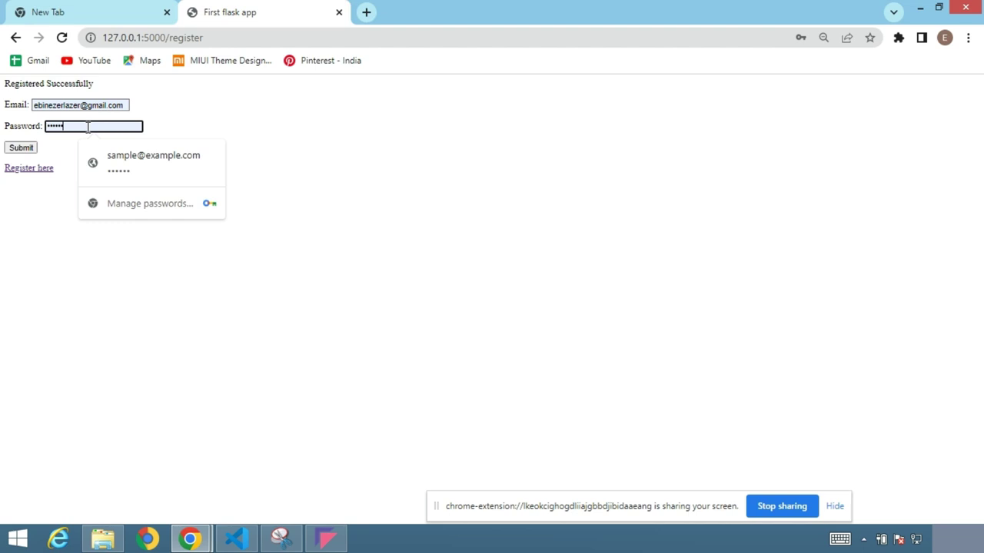
drag(138, 127, 29, 128)
text(1)
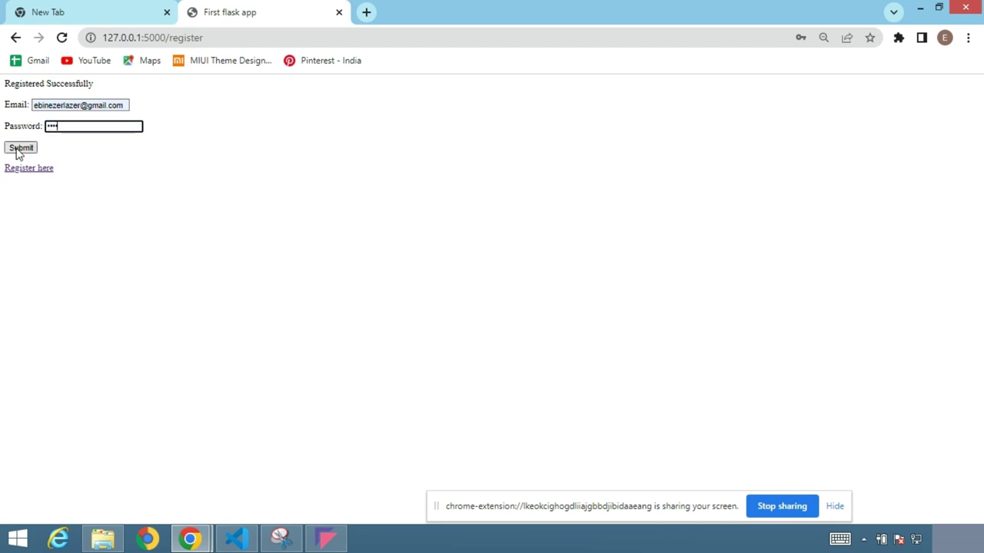
click(19, 152)
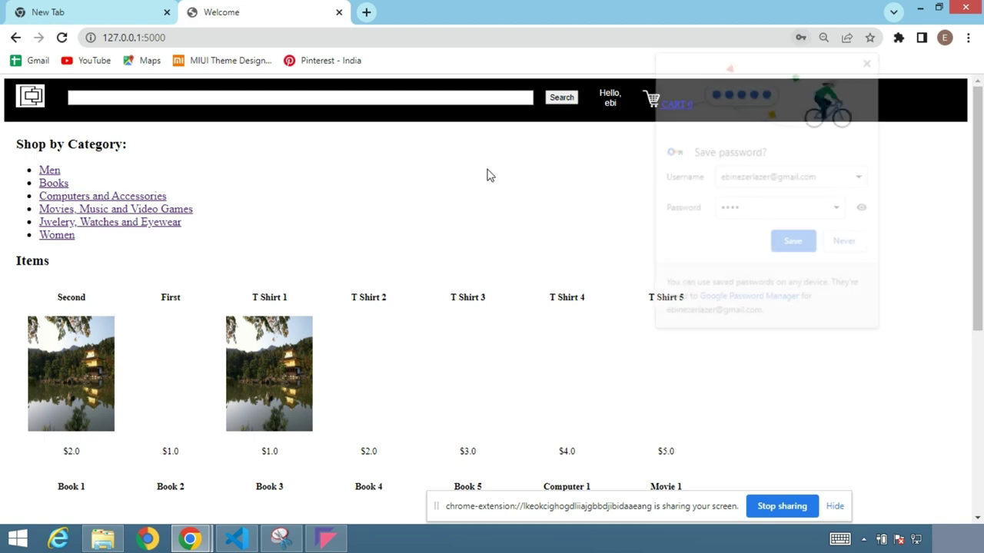
click(846, 242)
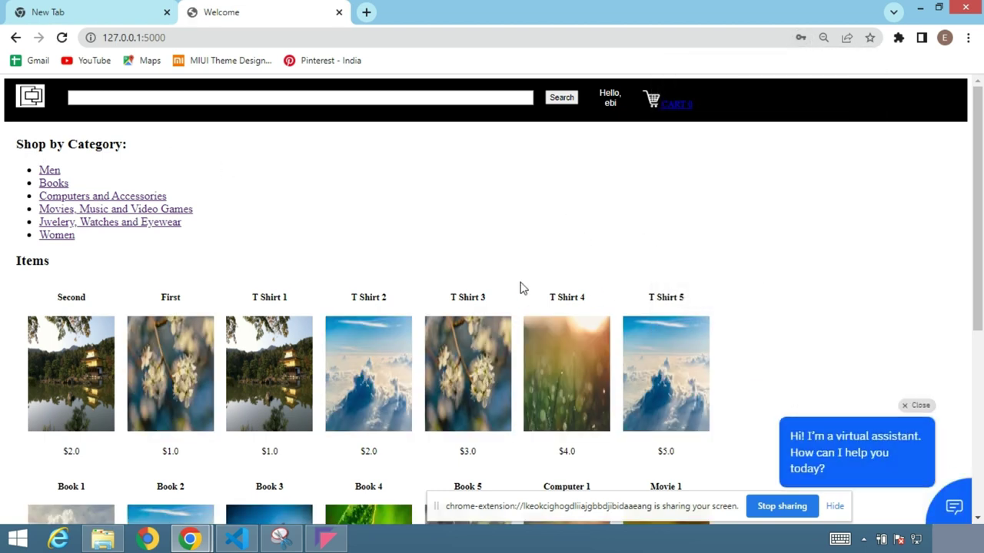
scroll(336, 246, down, 1)
scroll(417, 282, down, 2)
scroll(450, 307, up, 3)
scroll(543, 334, down, 4)
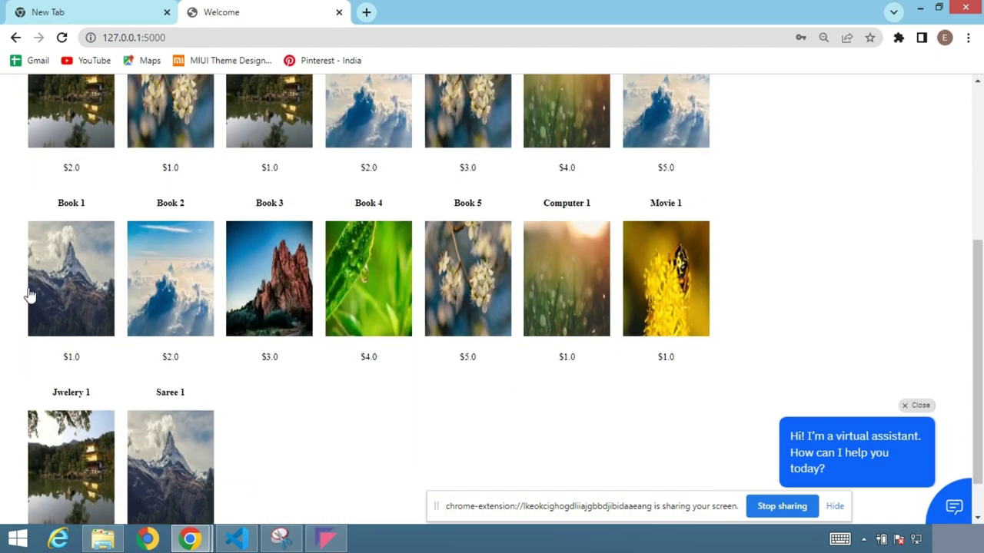
scroll(307, 269, up, 4)
scroll(395, 433, down, 4)
scroll(219, 235, up, 1)
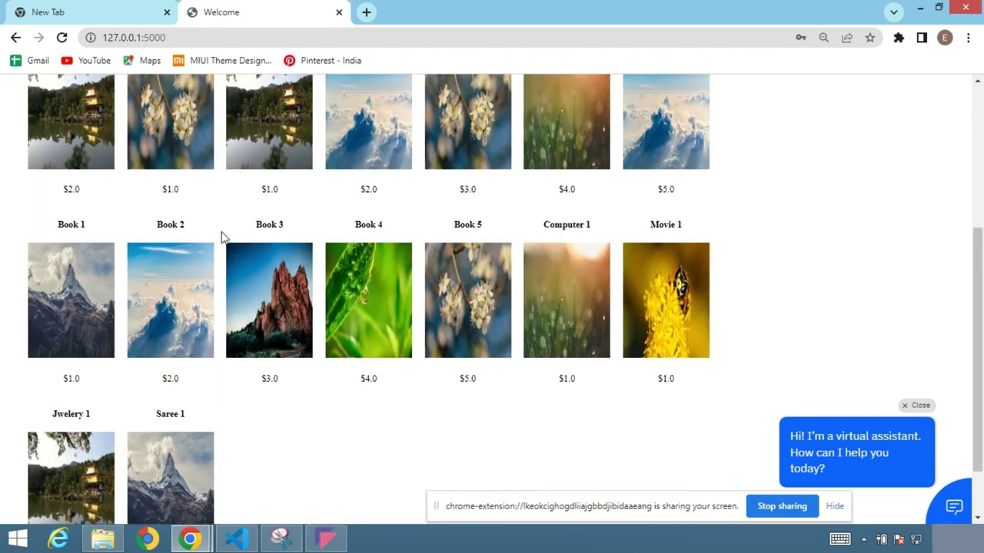
scroll(440, 283, up, 3)
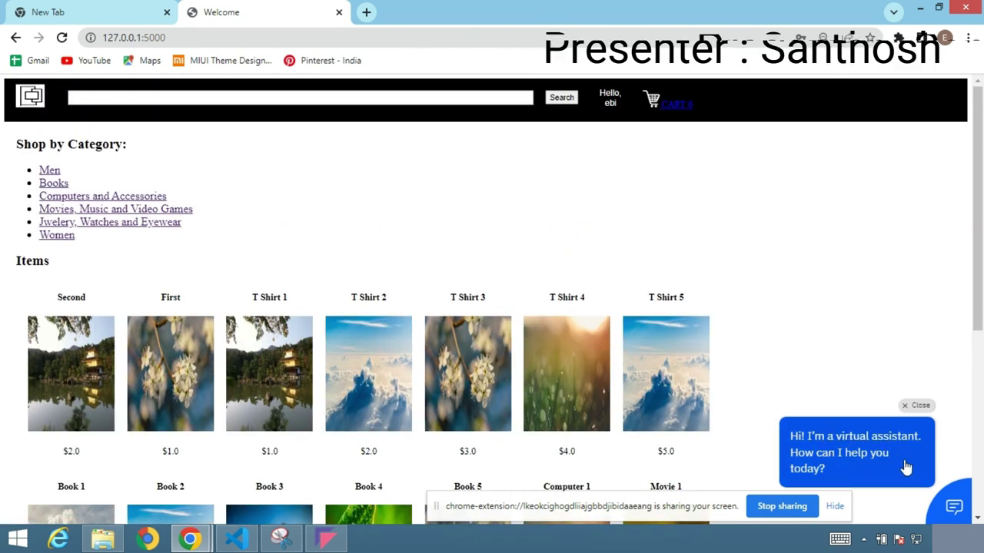
- Open the Watson Assistant chat, greet it with 'hi' and answer Yes
click(953, 508)
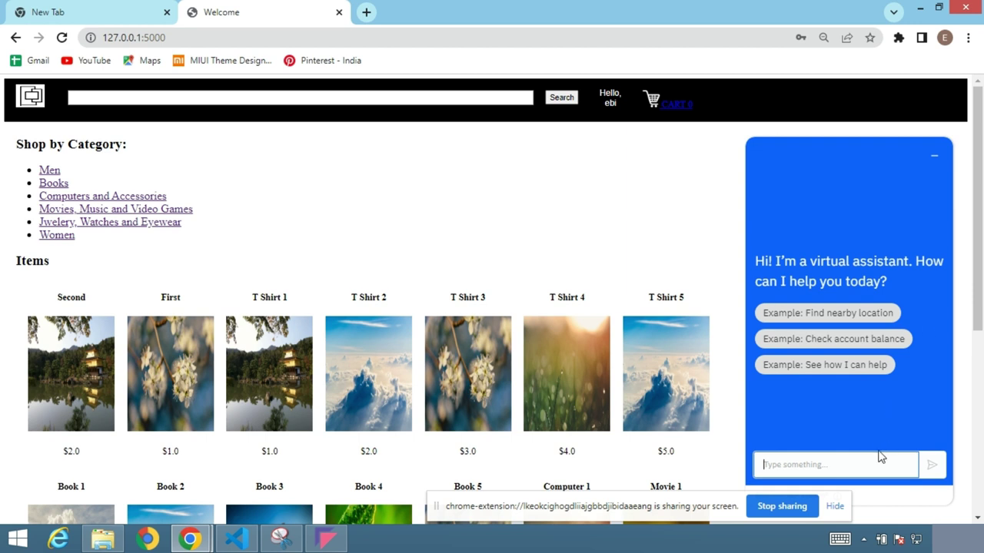
text(hi)
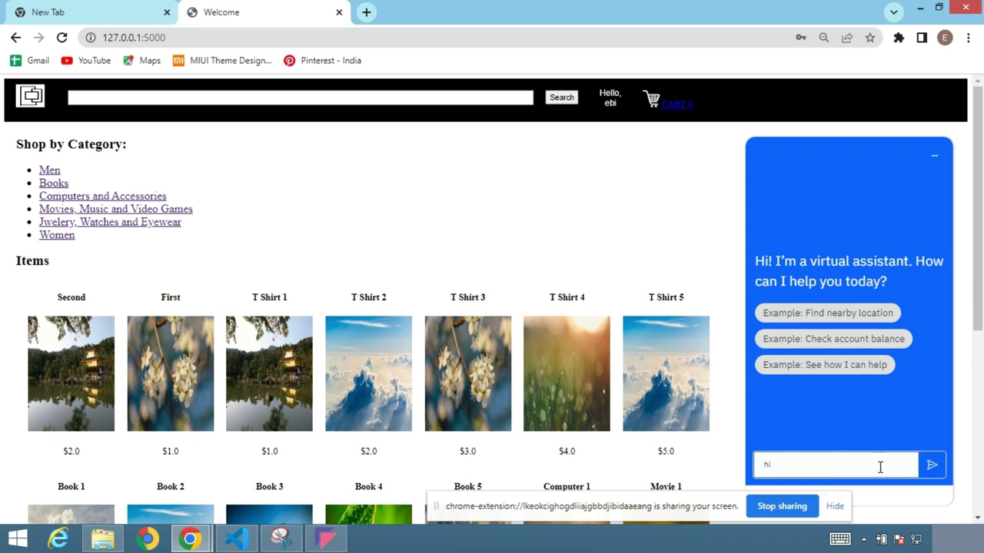
key(Return)
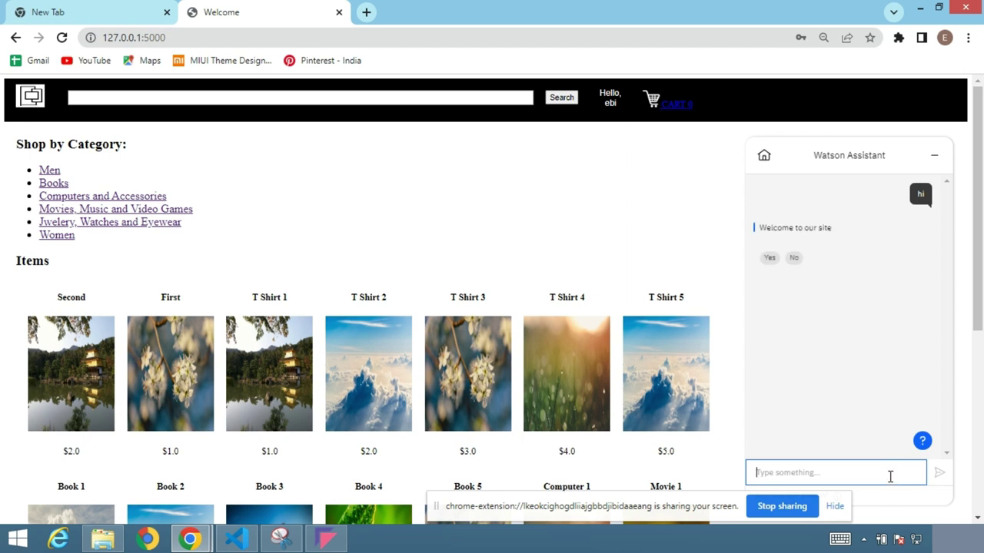
click(770, 258)
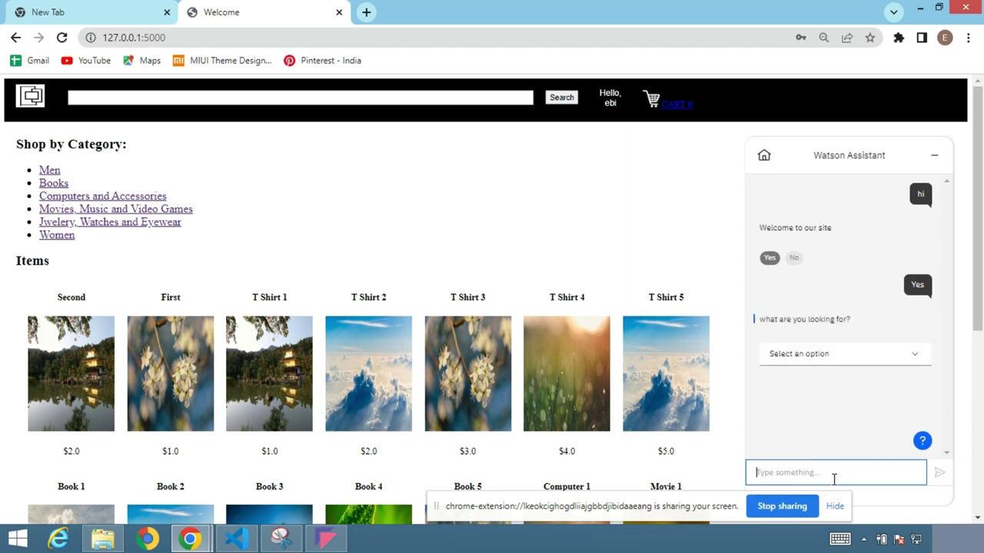
- Choose the Men then woman categories, getting six Men products and one woman product
click(800, 360)
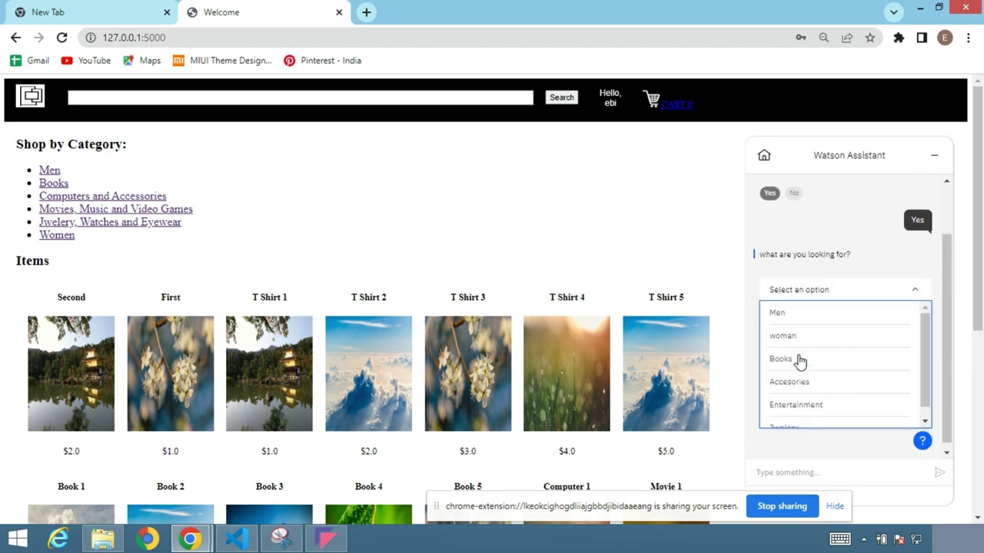
click(789, 310)
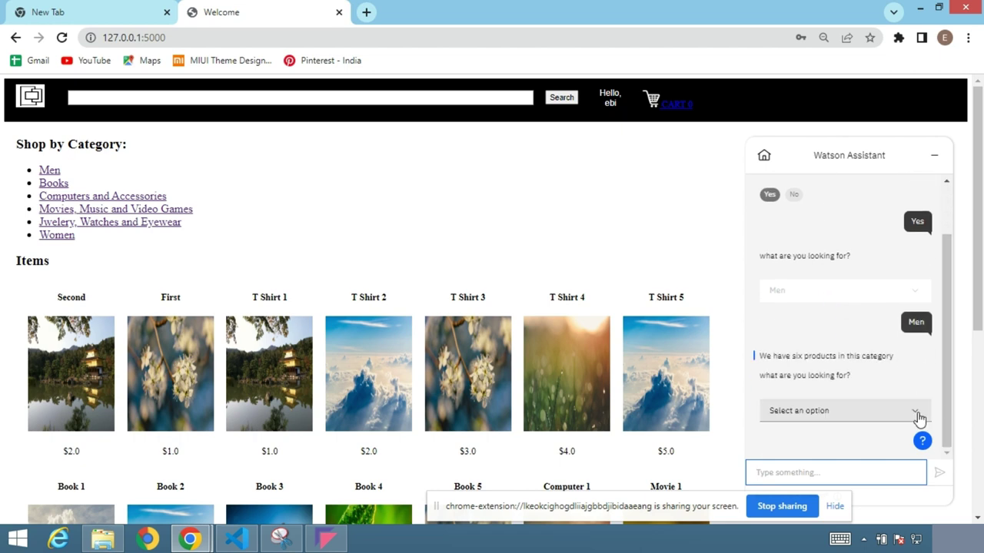
scroll(755, 374, down, 3)
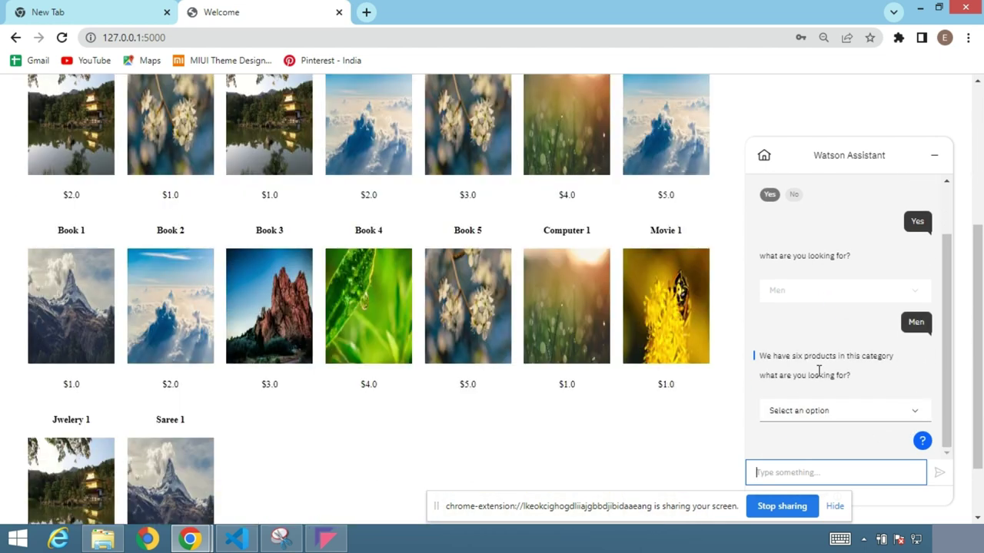
scroll(826, 397, up, 2)
scroll(829, 406, down, 2)
click(830, 407)
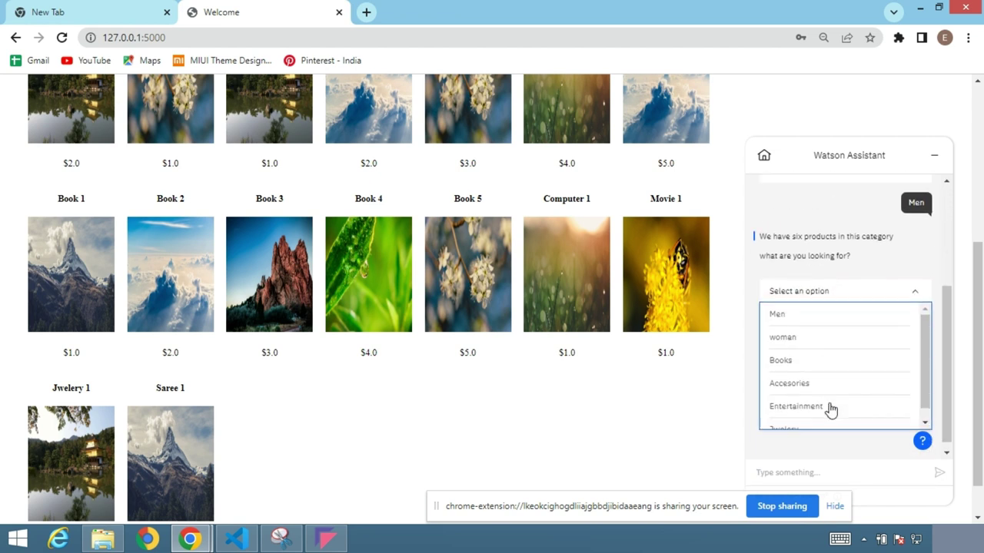
click(824, 330)
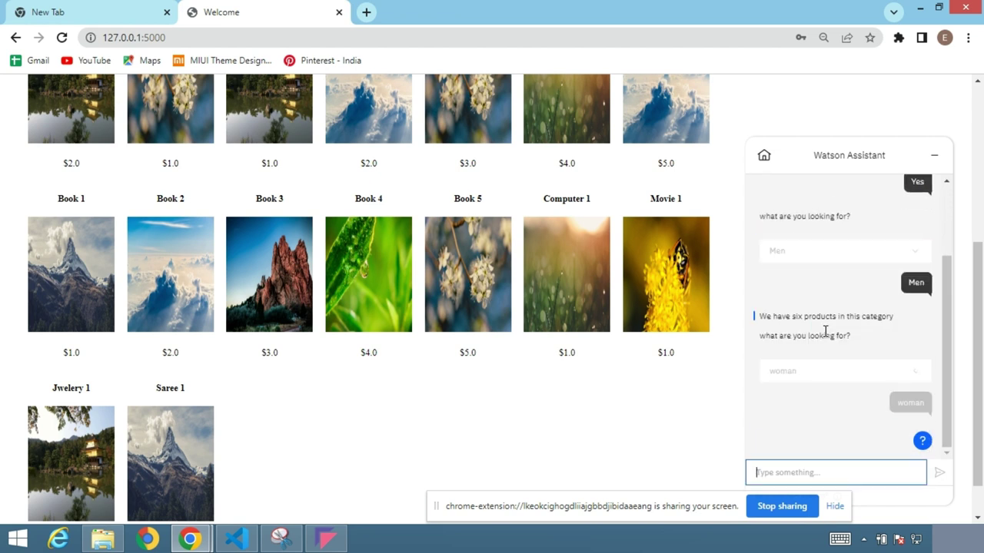
scroll(839, 356, down, 1)
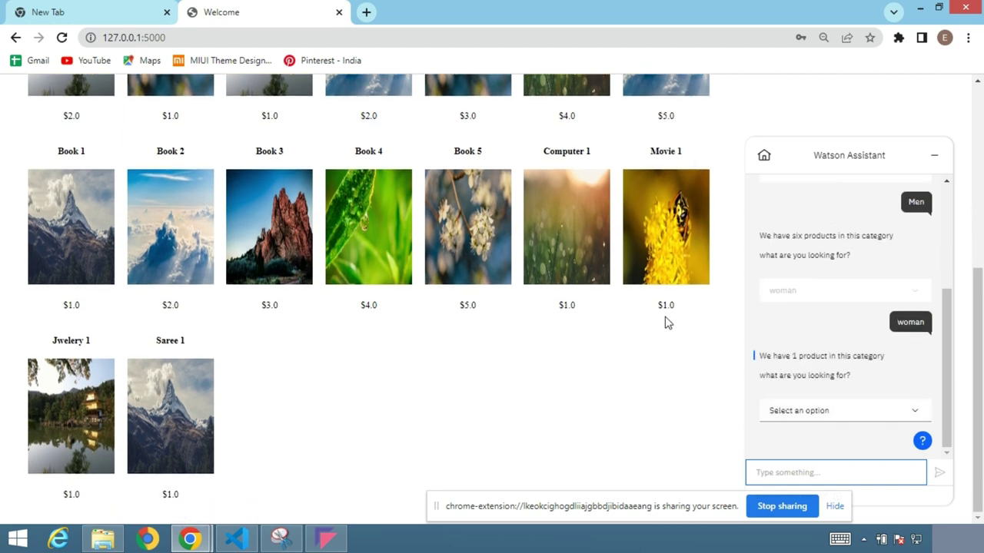
scroll(587, 400, up, 5)
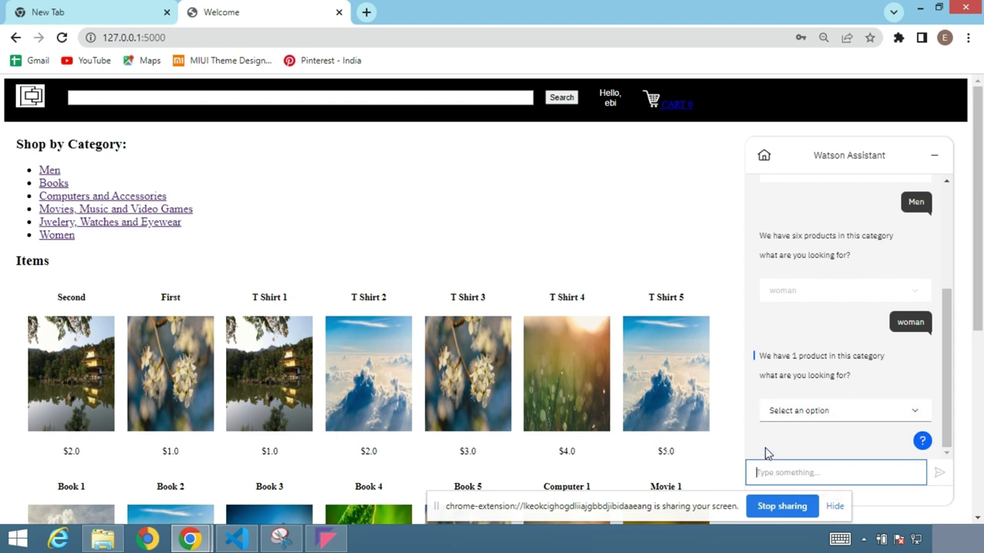
- Send 'quit' to the assistant and minimize the Watson Assistant panel
scroll(846, 415, up, 3)
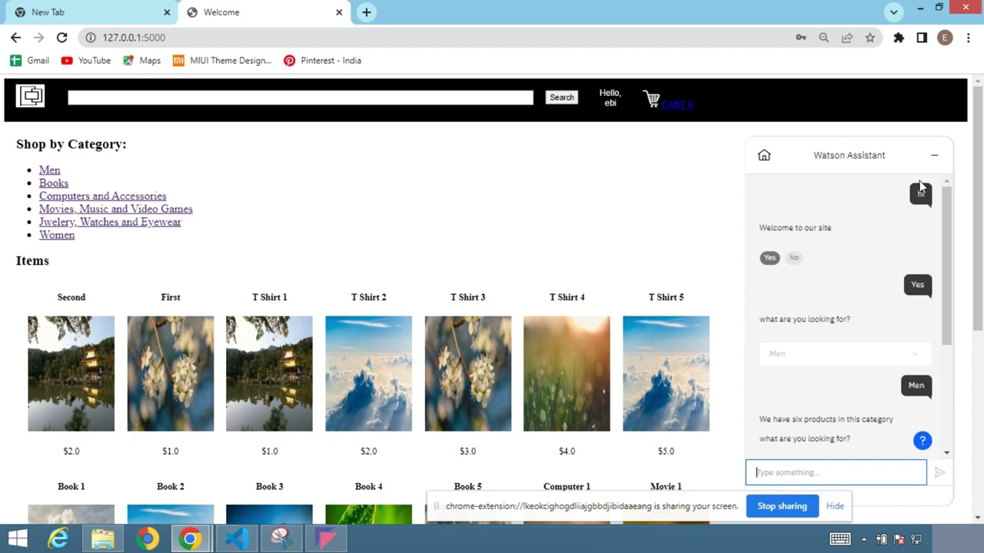
scroll(808, 470, down, 5)
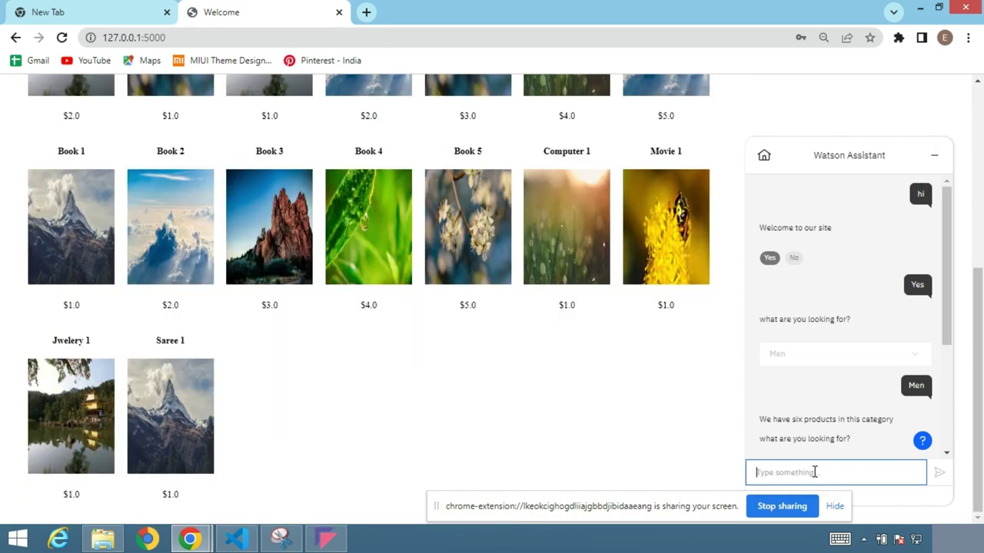
text(s)
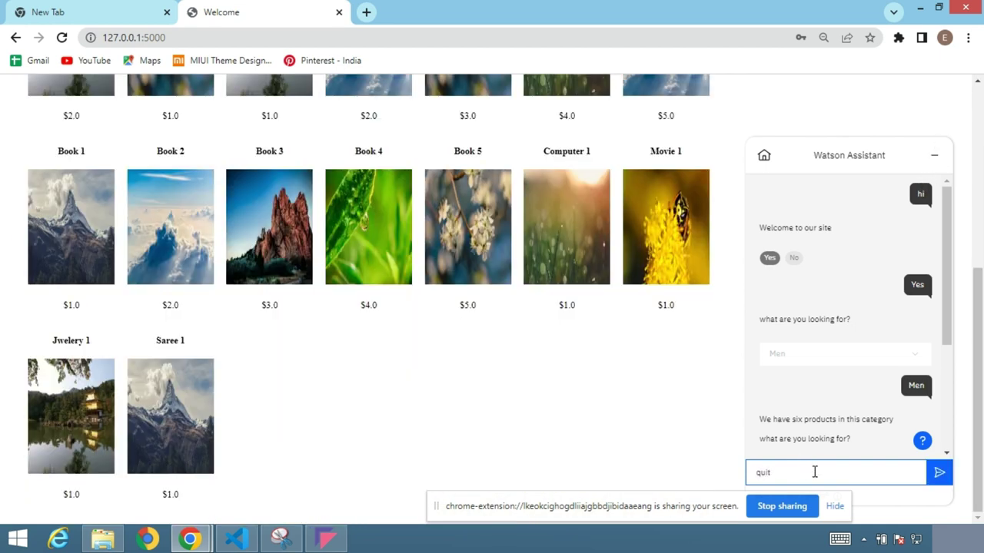
key(Return)
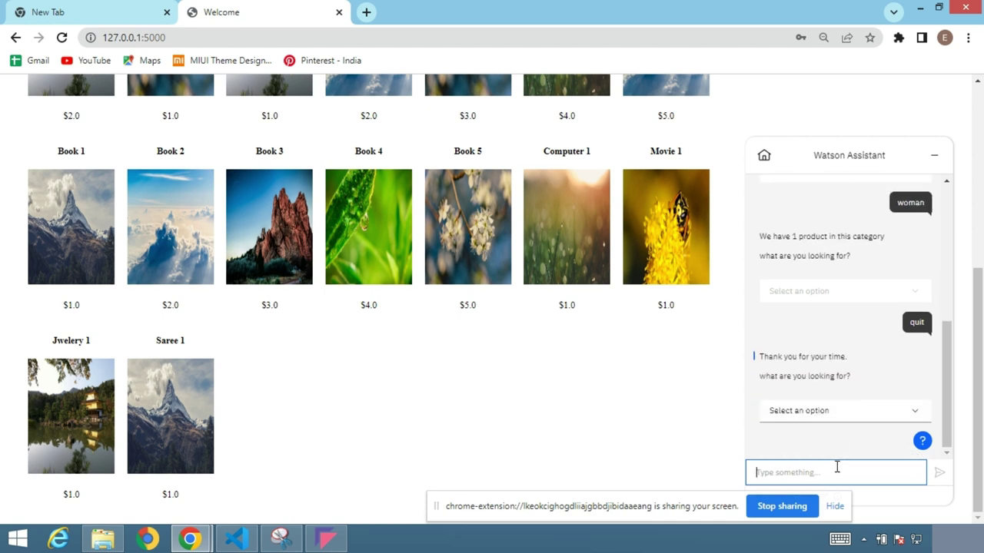
scroll(854, 274, up, 5)
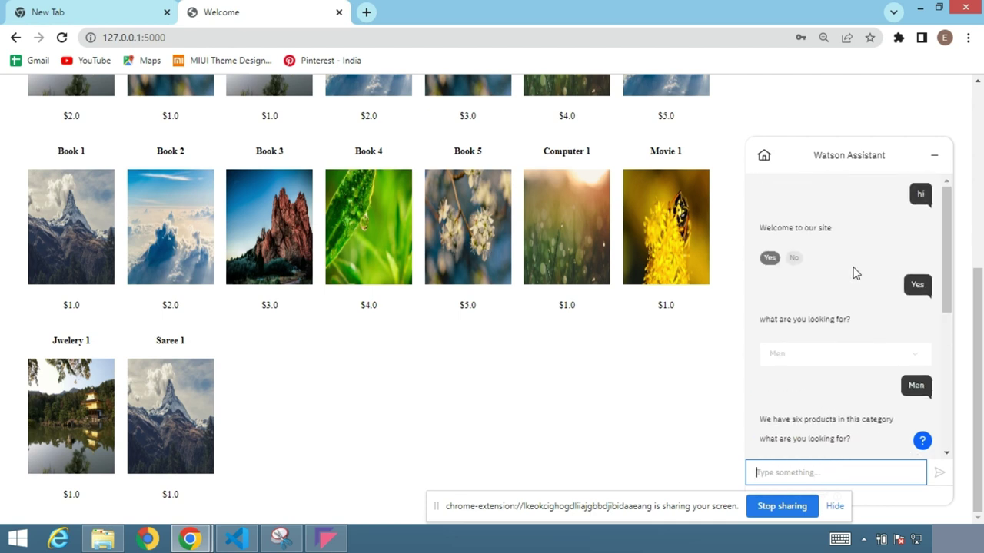
scroll(867, 226, up, 1)
scroll(867, 231, up, 5)
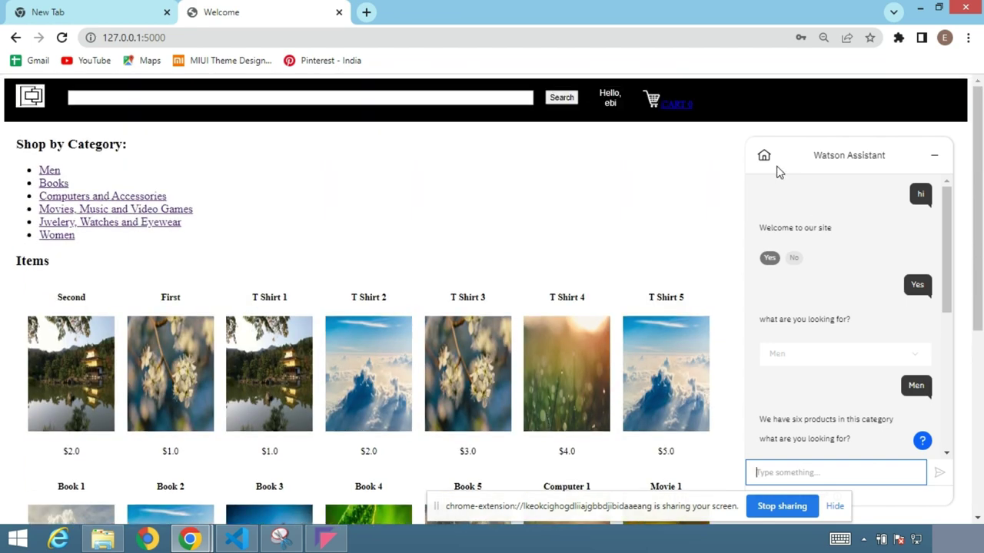
click(934, 157)
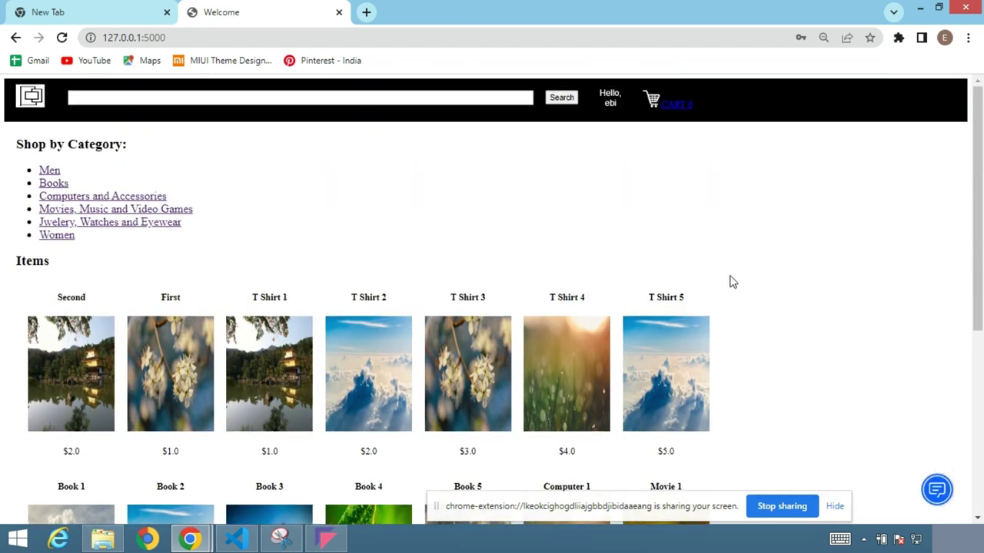
- Filter the shop to the Men category and open the details page for Second ($2.0, stock 2)
scroll(362, 296, down, 1)
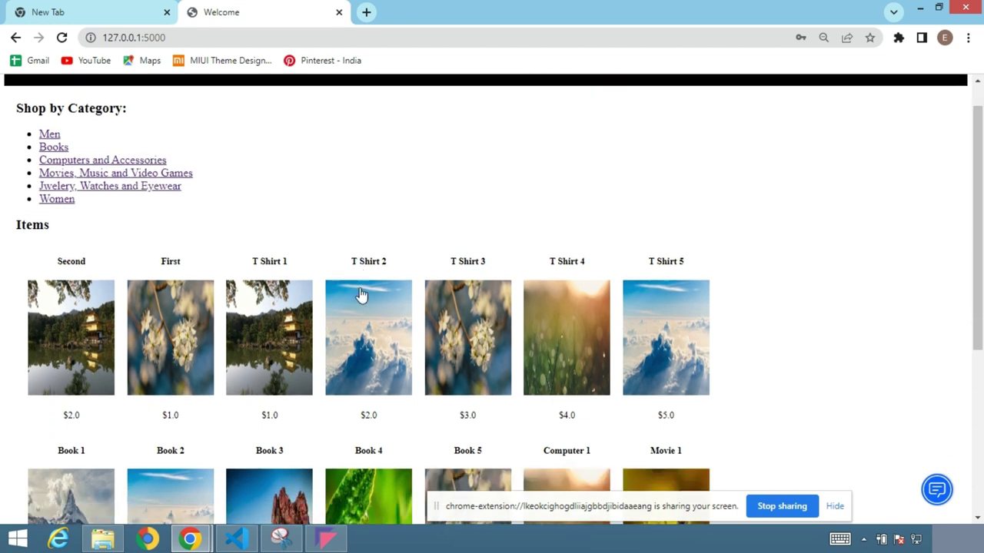
scroll(338, 385, down, 3)
scroll(332, 424, up, 3)
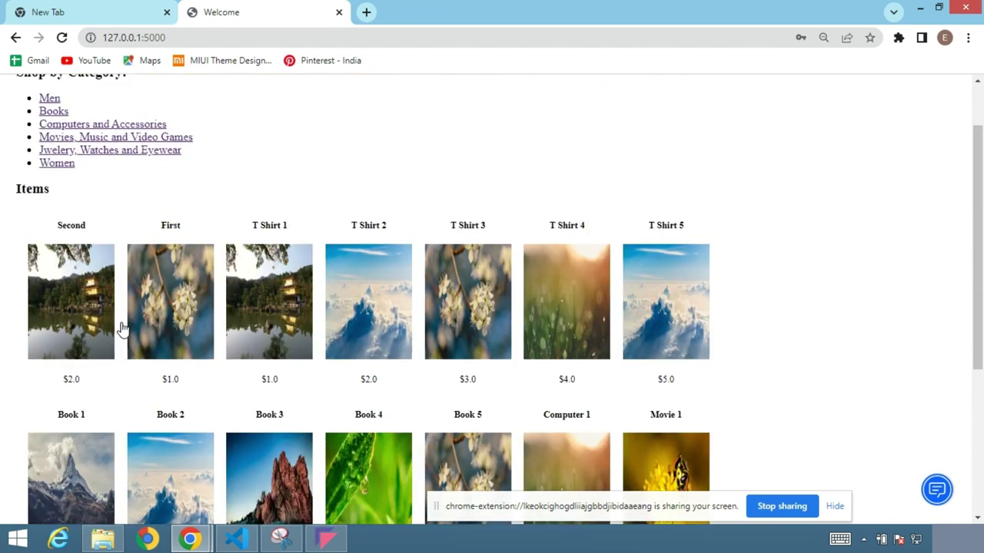
click(54, 100)
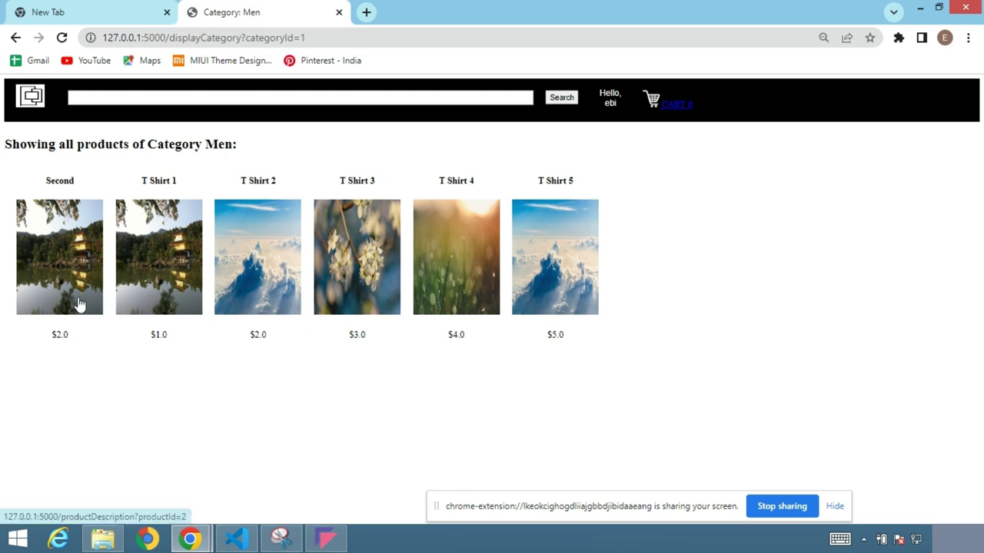
click(78, 298)
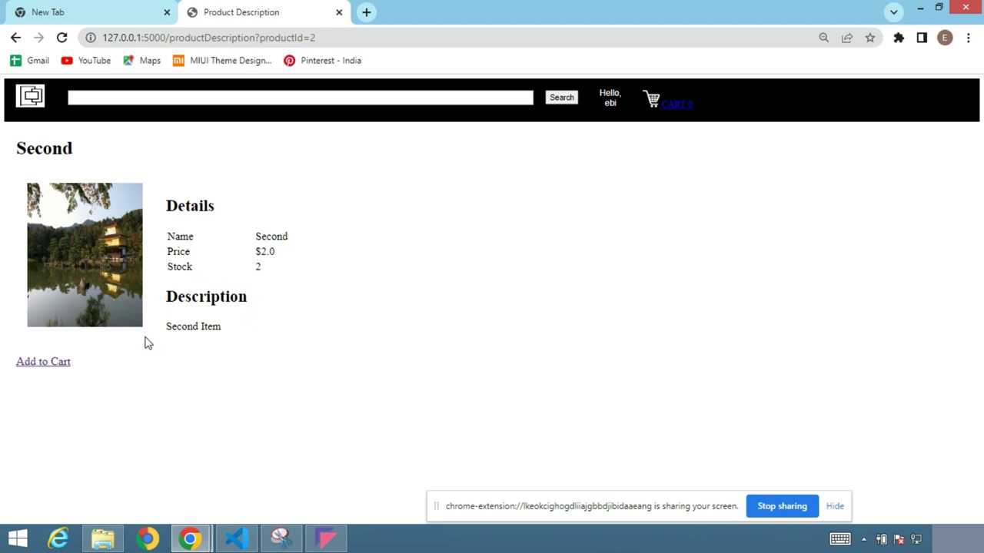
- Add Second to the cart, then open T Shirt 2 and add it too
click(66, 364)
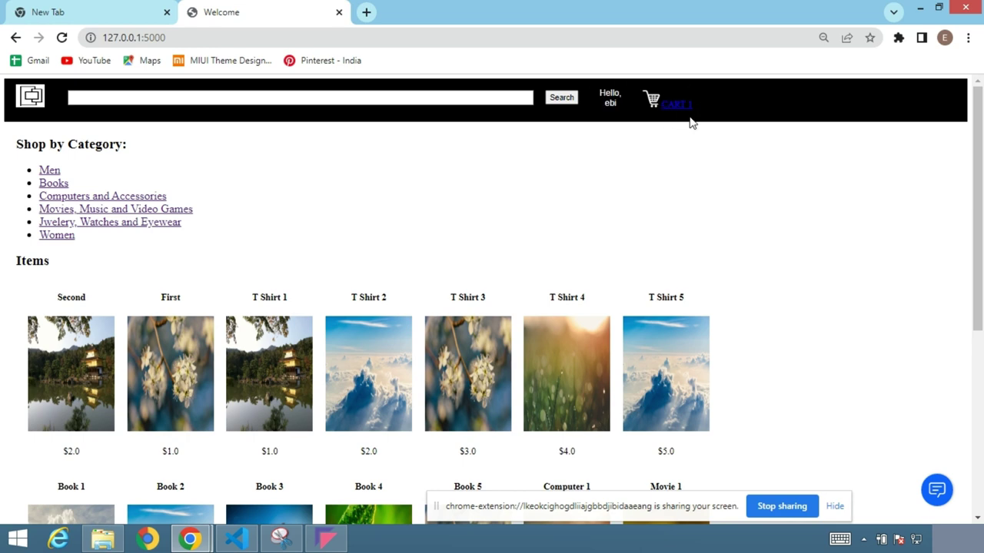
scroll(430, 378, down, 2)
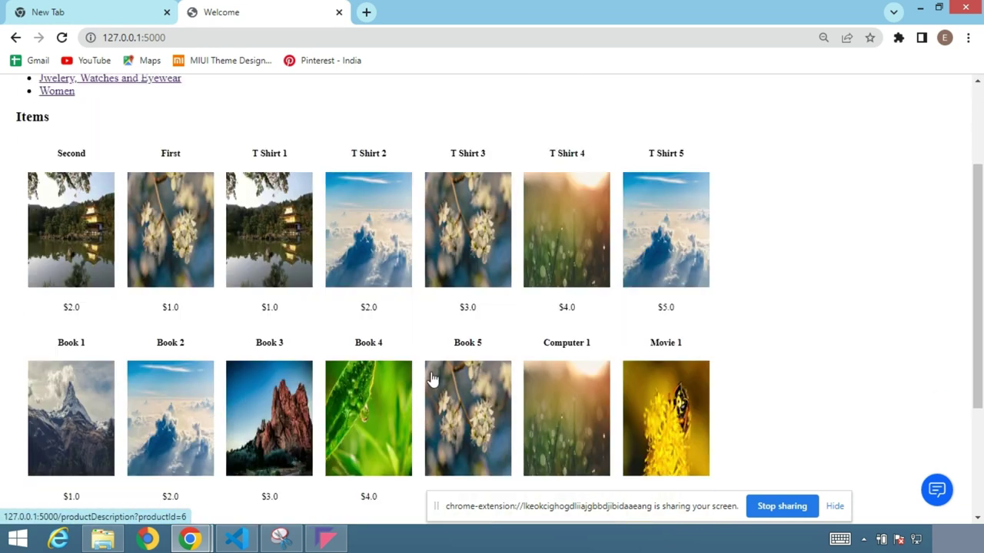
click(385, 209)
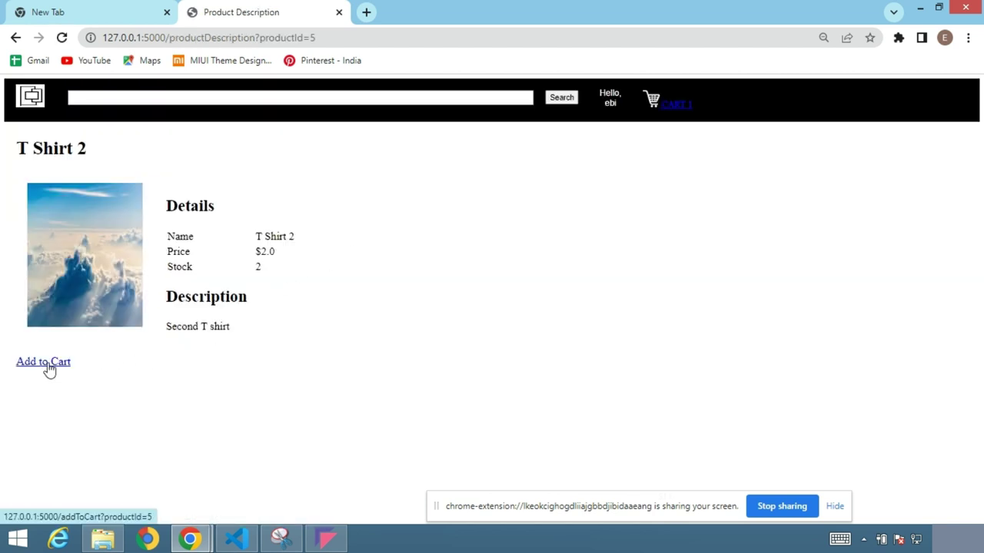
click(48, 362)
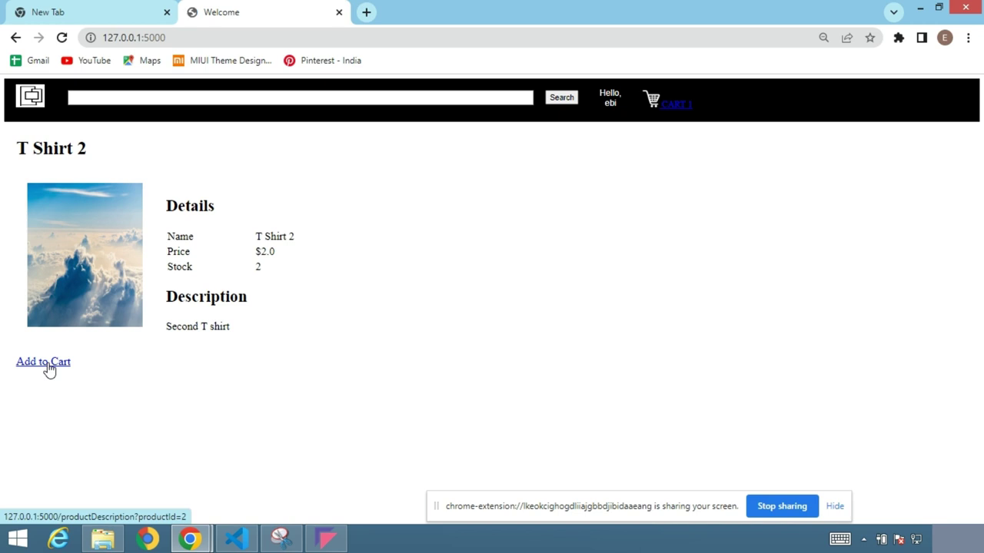
- Scroll down the item grid and open Computer 1's product page
scroll(411, 367, down, 1)
scroll(412, 368, down, 2)
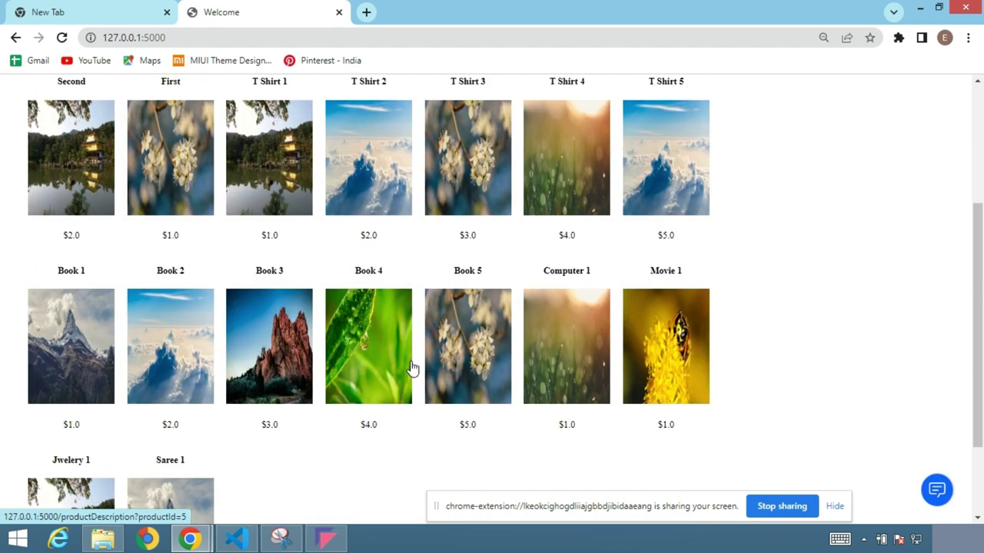
scroll(411, 368, down, 2)
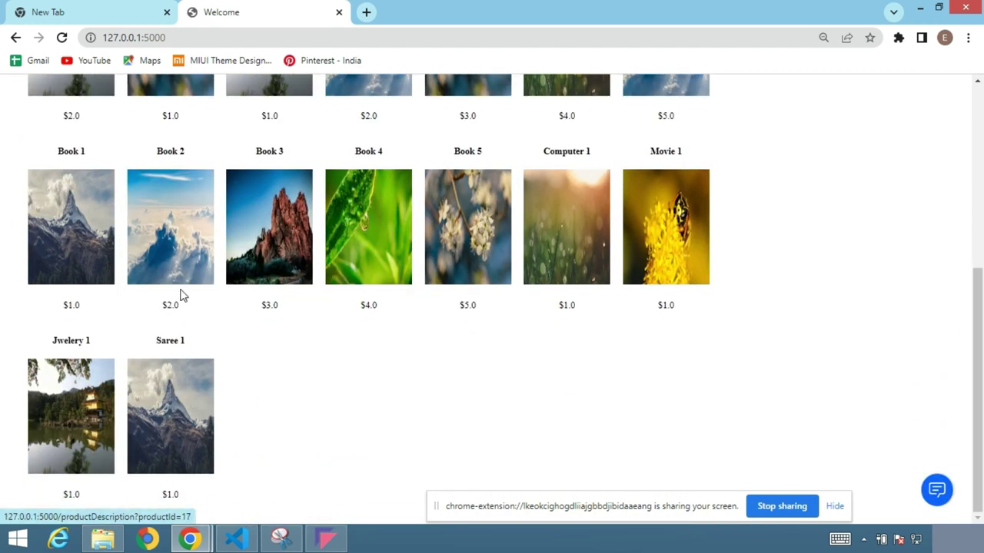
click(565, 221)
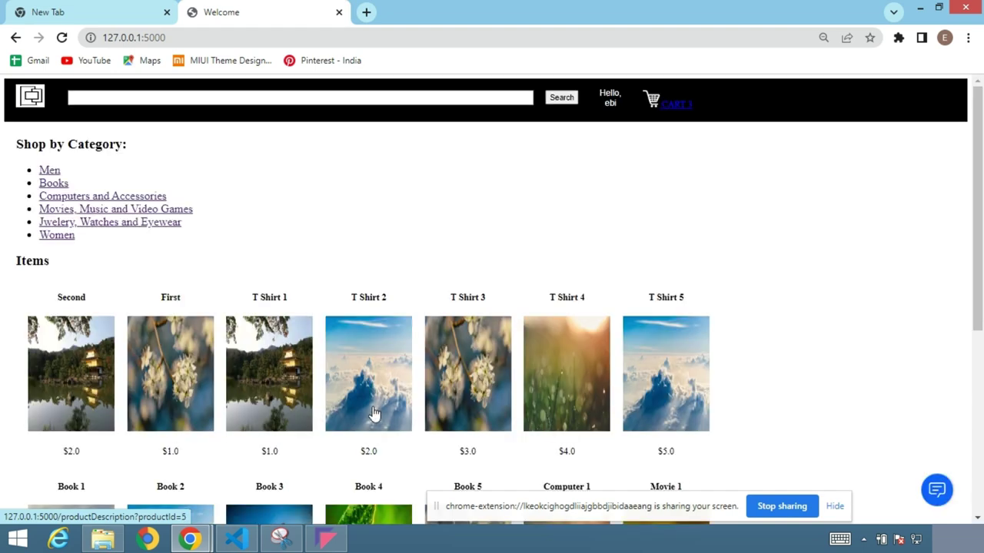
scroll(373, 412, down, 3)
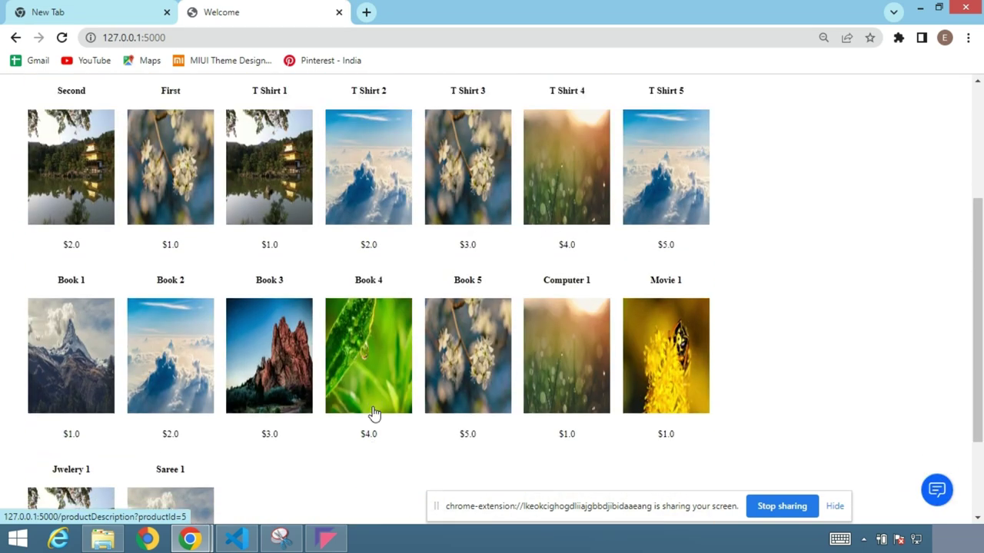
scroll(377, 415, up, 3)
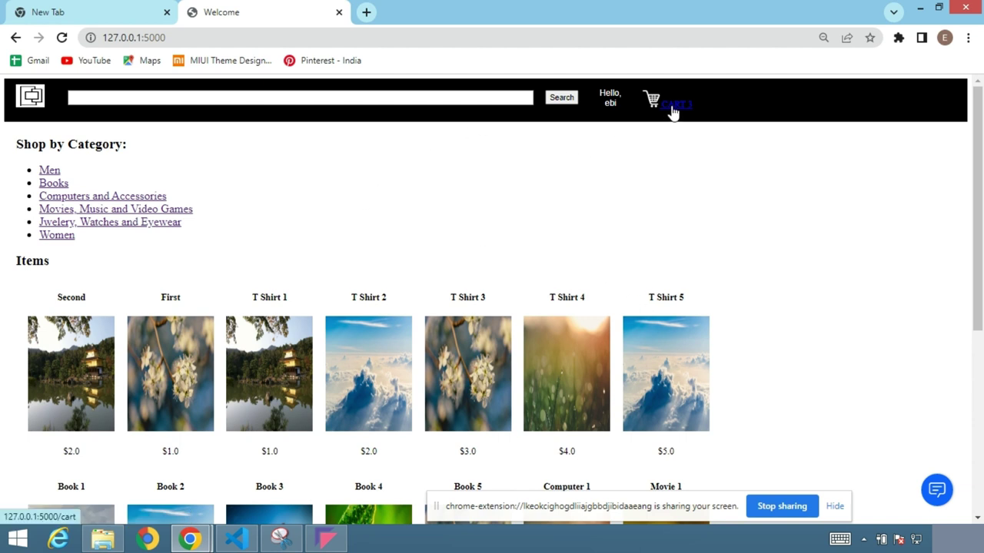
- Remove Second from the cart, verify the $3.0 subtotal, and close the store tab
click(673, 112)
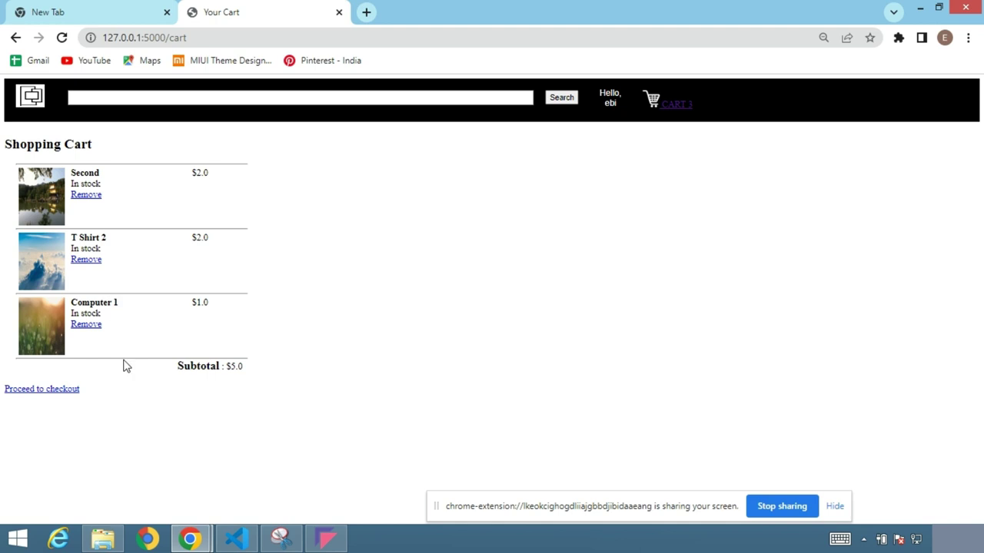
click(91, 198)
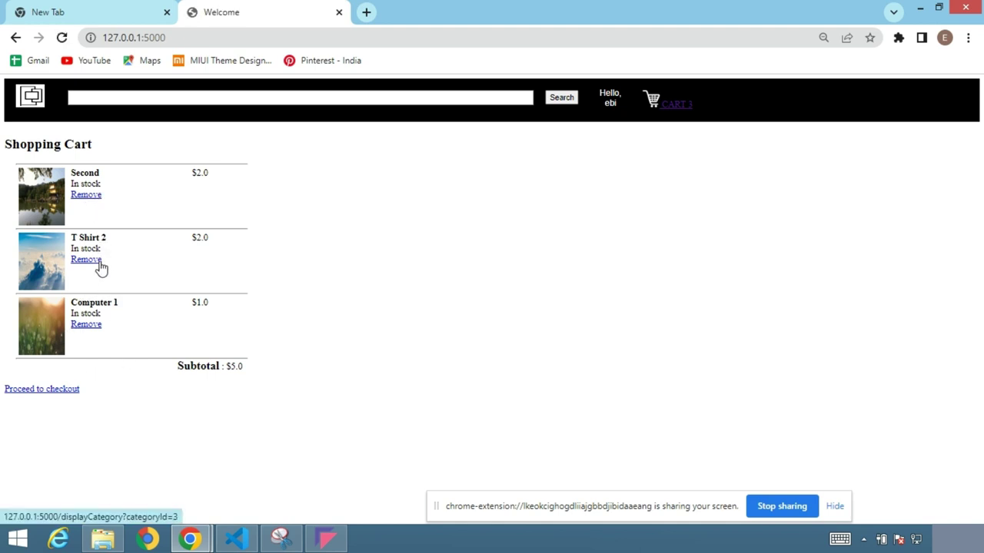
click(88, 326)
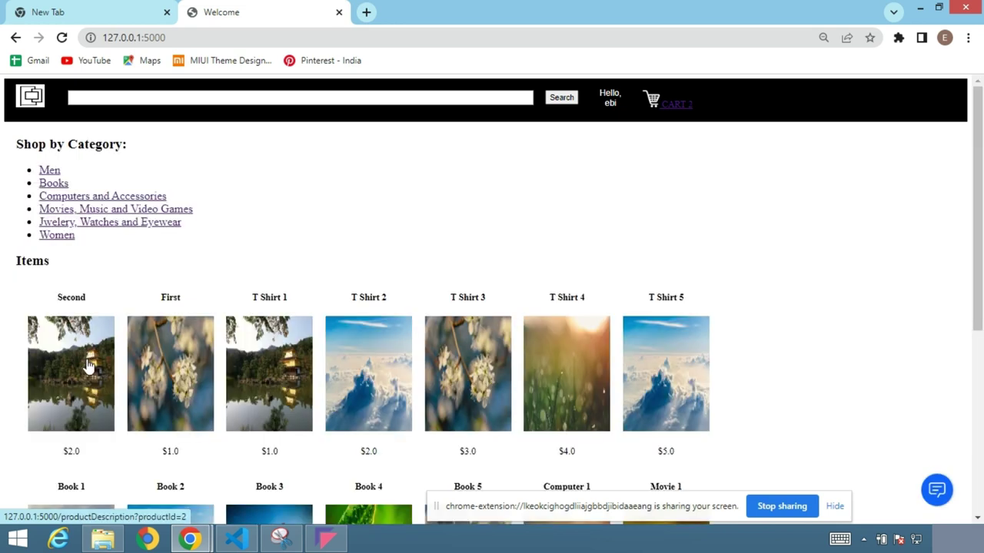
click(677, 105)
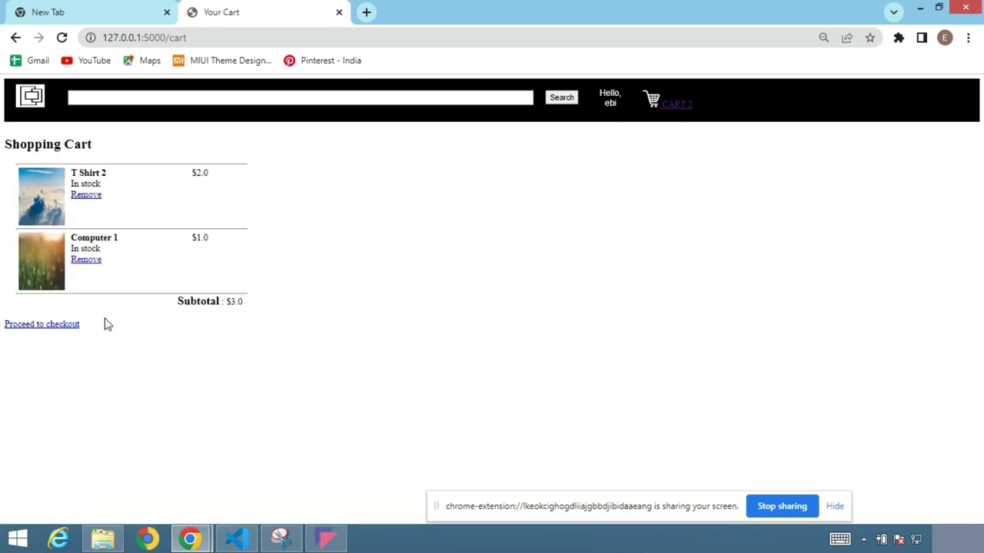
click(339, 13)
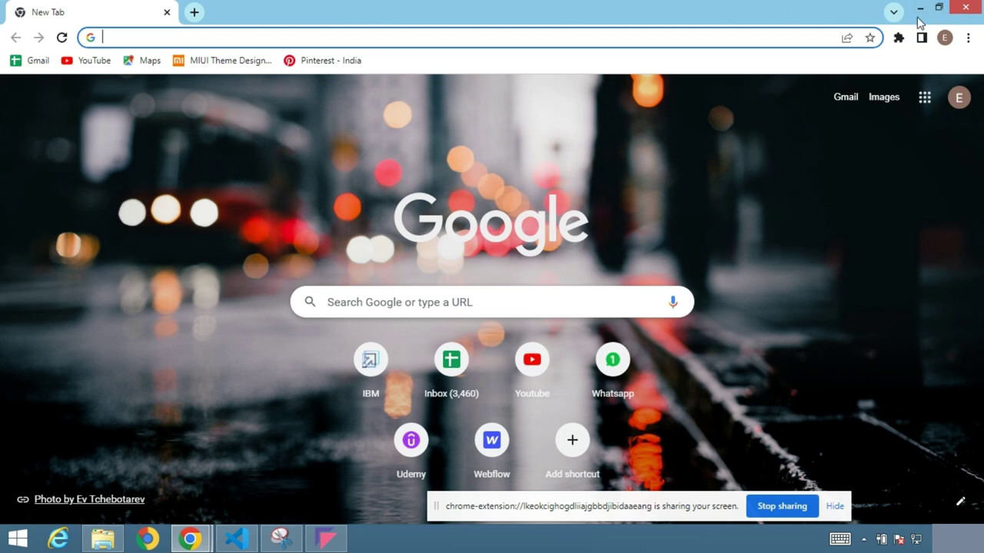
click(920, 7)
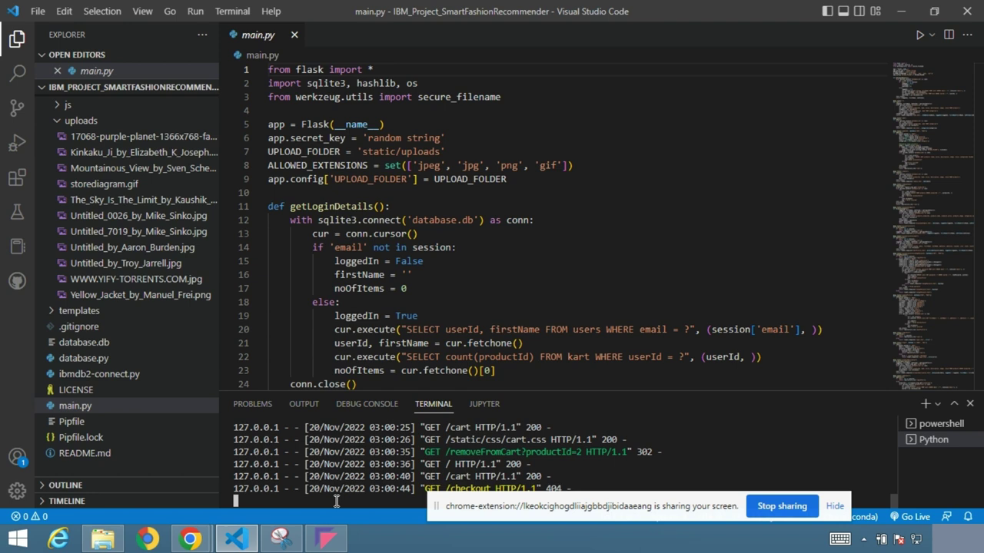
key(ctrl+c)
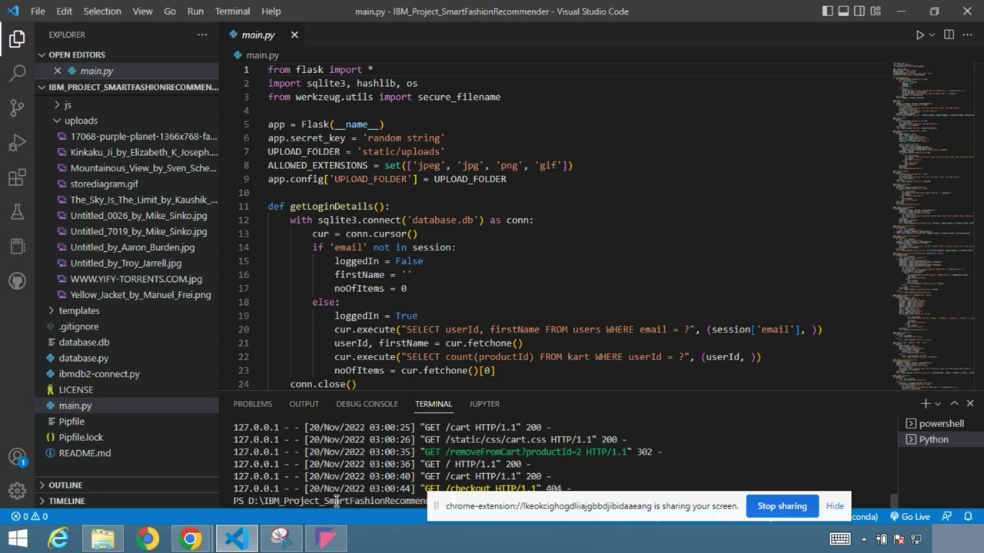
click(920, 34)
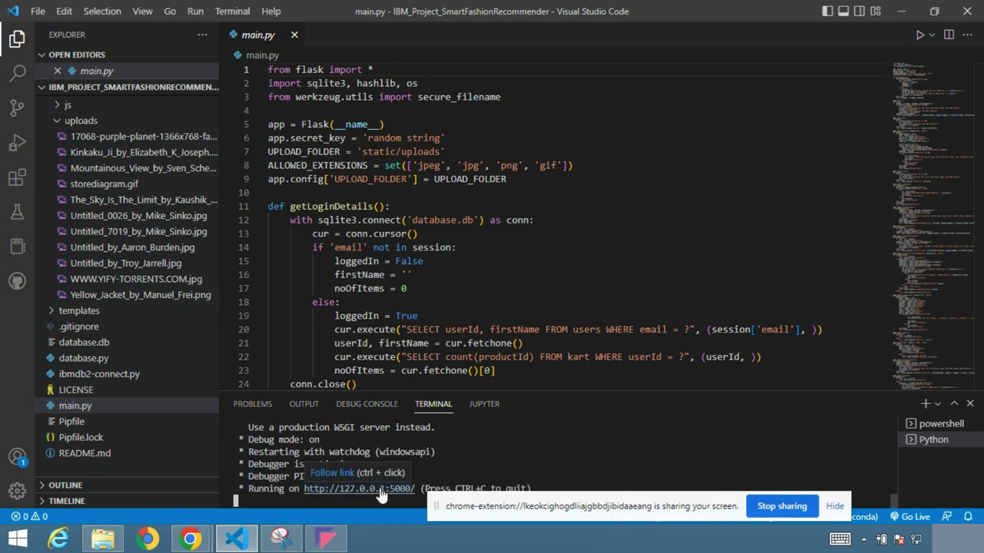
ctrl+click(381, 492)
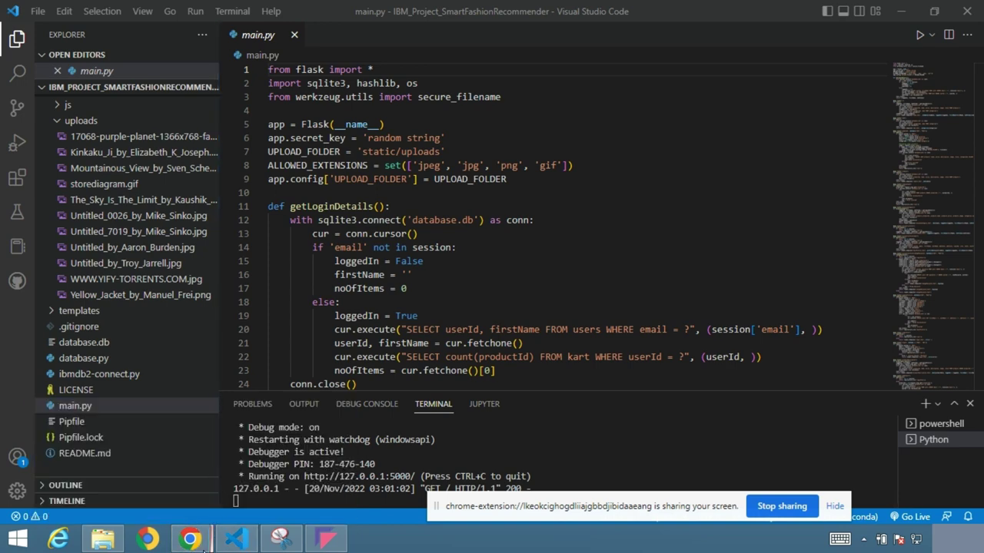
- Confirm the cart still holds T Shirt 2 and Computer 1 at $3.0, then close the tab
click(141, 461)
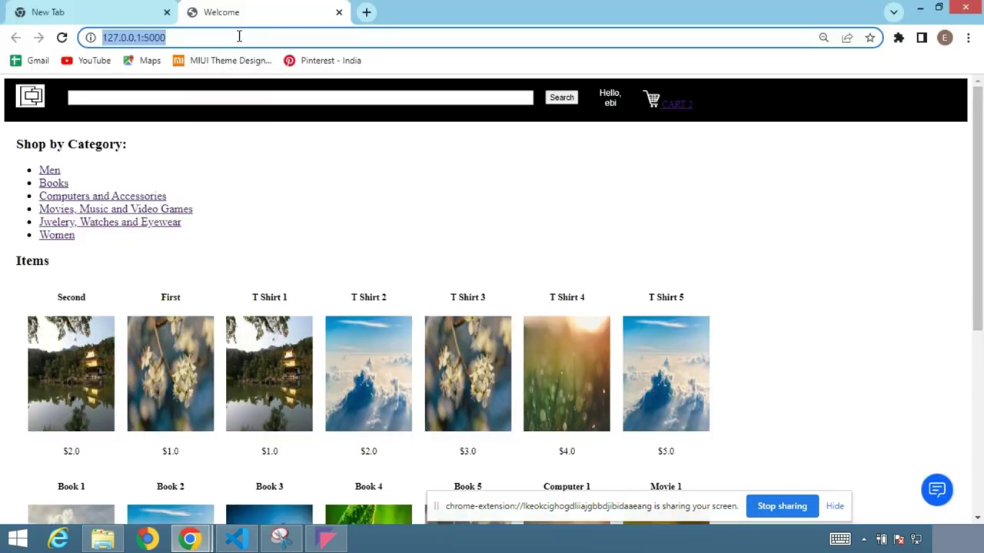
click(694, 111)
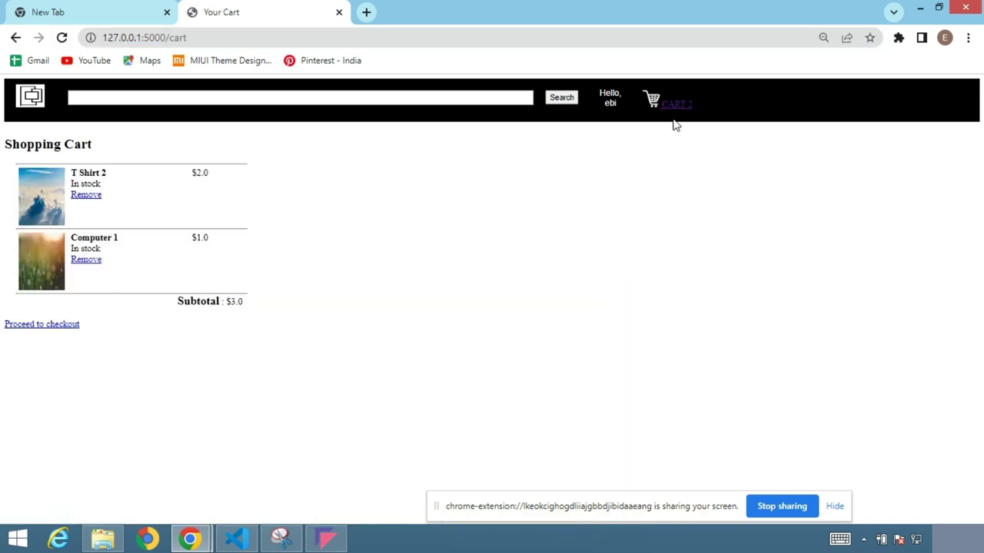
key(ctrl+w)
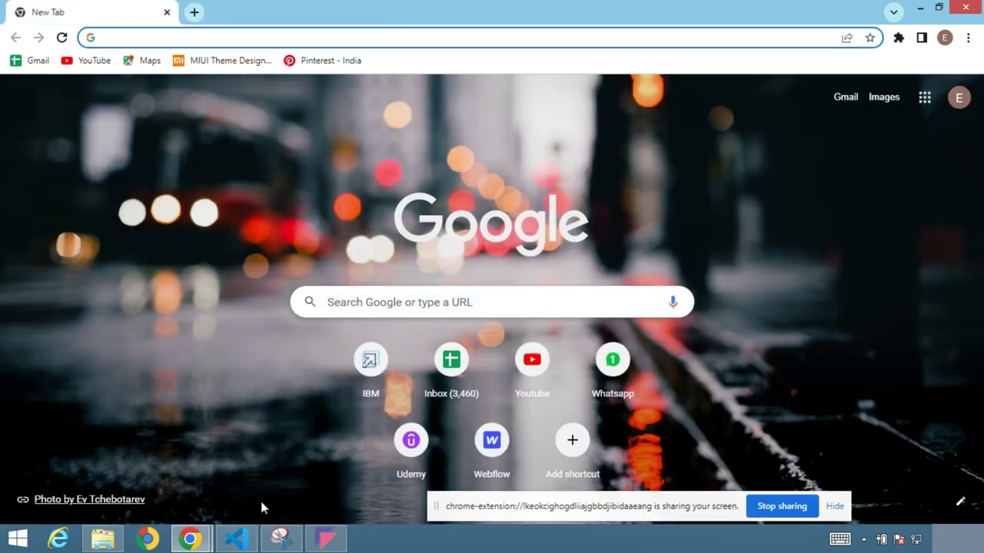
mouse_move(190, 538)
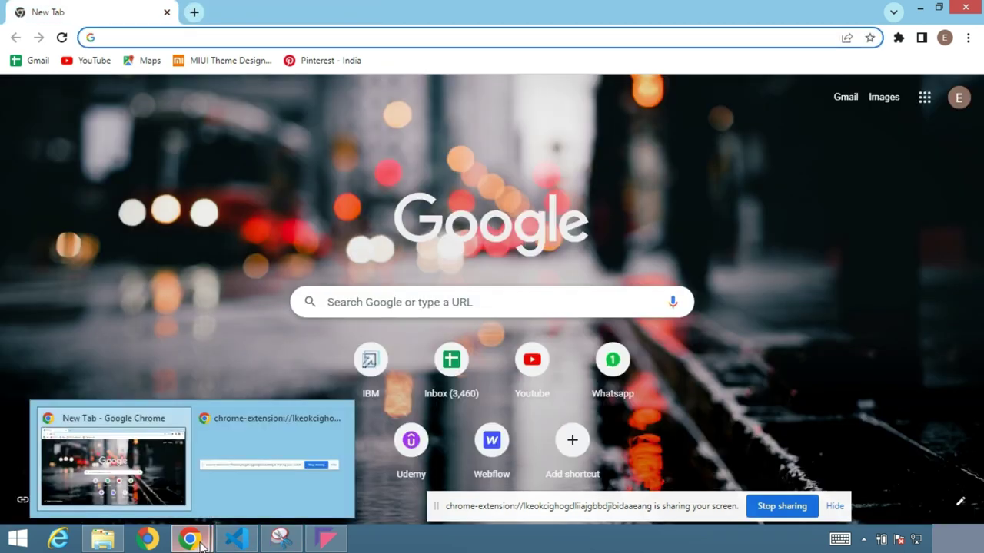
mouse_move(113, 458)
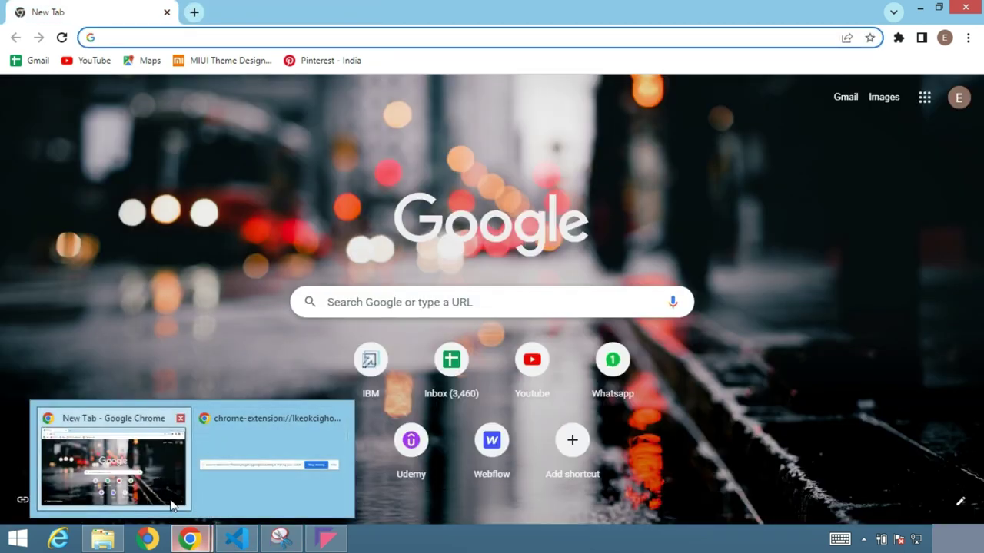
- Return to VS Code and scroll through main.py's login, profile, cart and register routes
click(236, 538)
scroll(461, 254, down, 4)
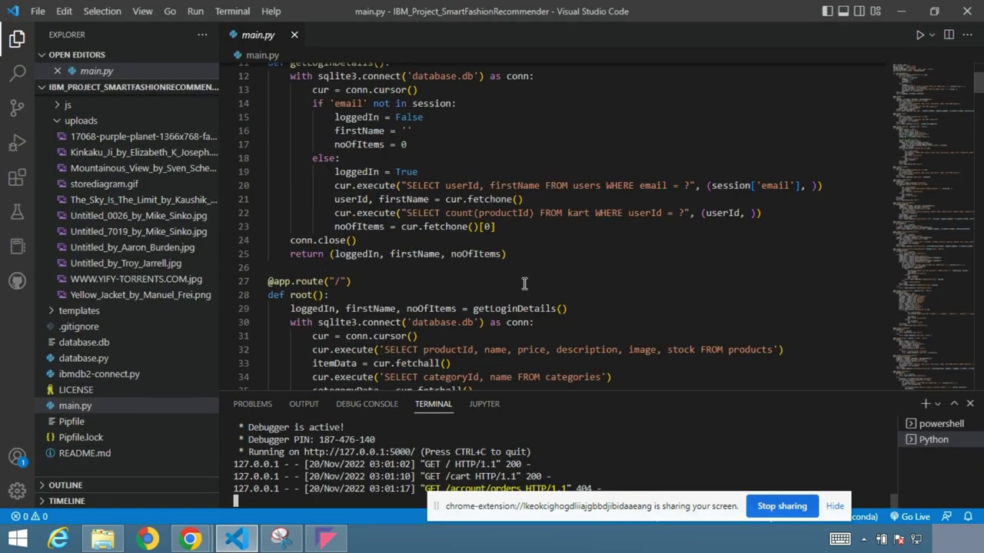
scroll(553, 298, up, 4)
scroll(599, 295, down, 6)
scroll(600, 295, down, 7)
scroll(600, 294, down, 10)
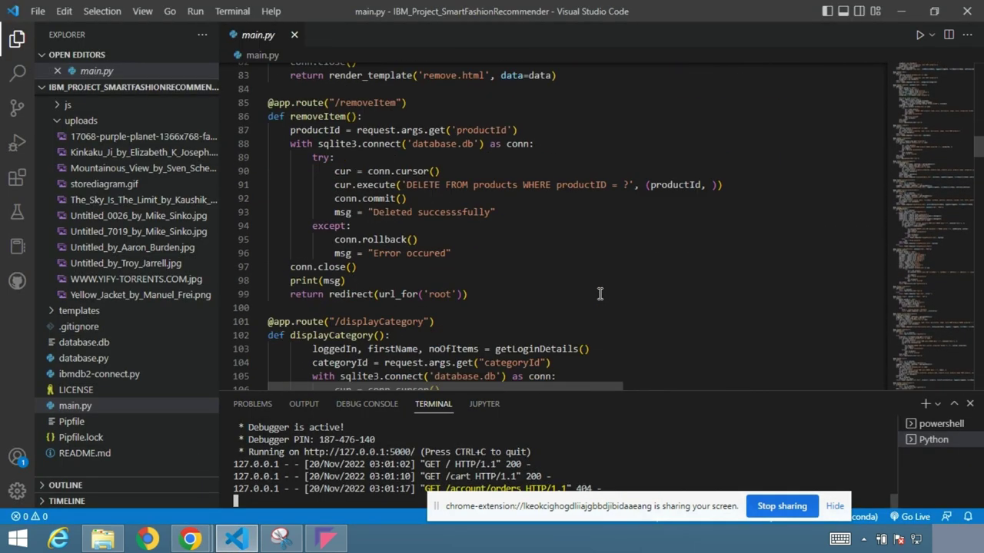
scroll(600, 294, down, 3)
scroll(601, 294, down, 8)
scroll(601, 291, down, 5)
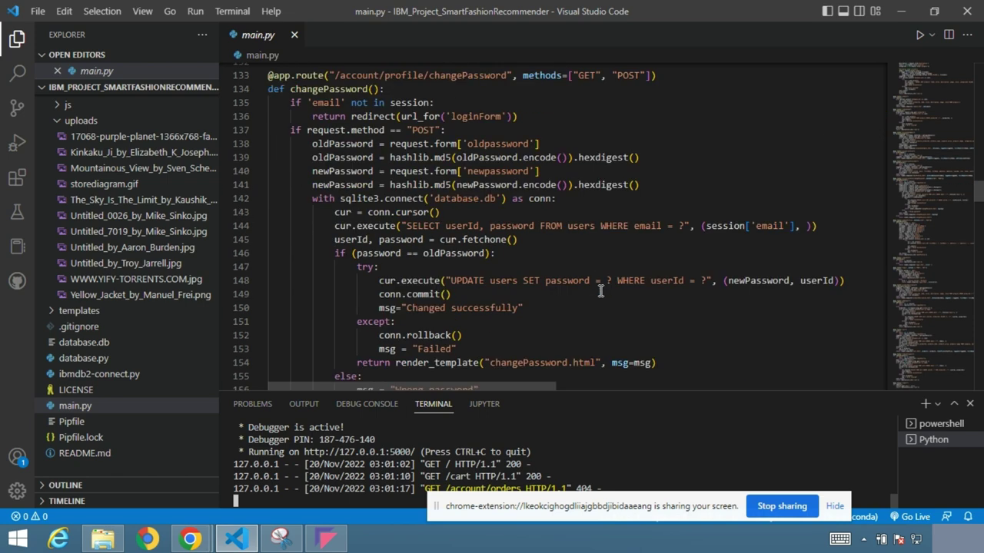
scroll(601, 292, down, 4)
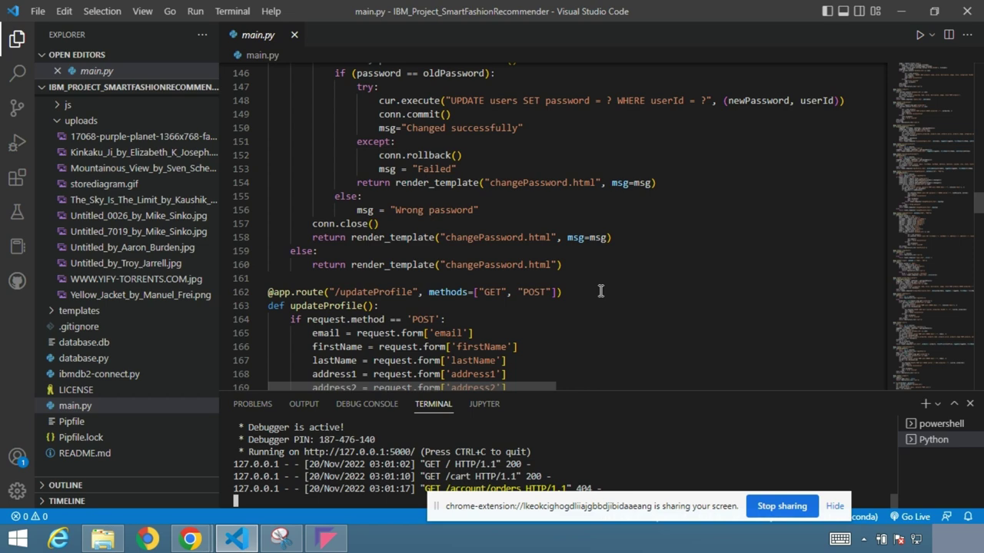
scroll(600, 291, down, 3)
scroll(600, 292, down, 5)
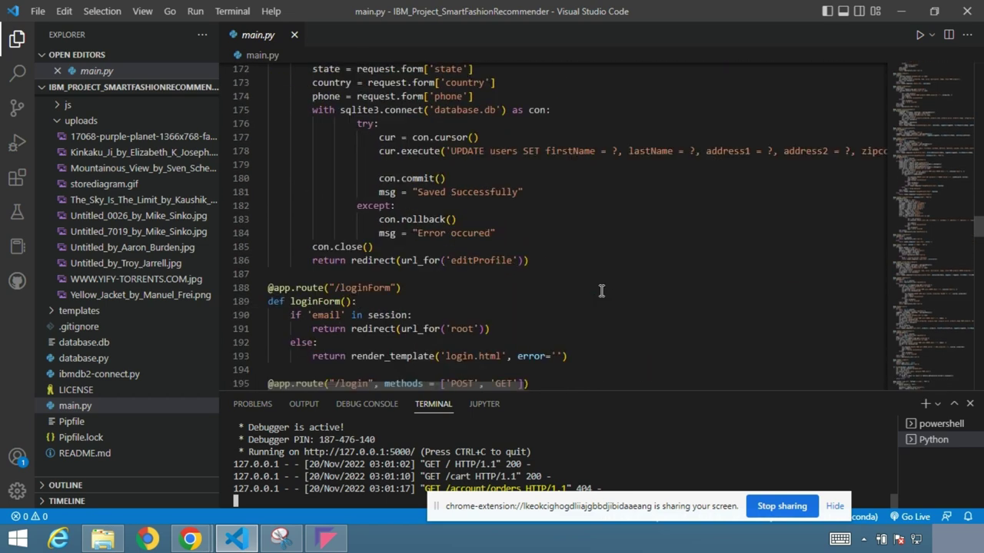
scroll(601, 291, down, 3)
scroll(603, 291, down, 4)
scroll(603, 291, down, 6)
scroll(603, 291, down, 7)
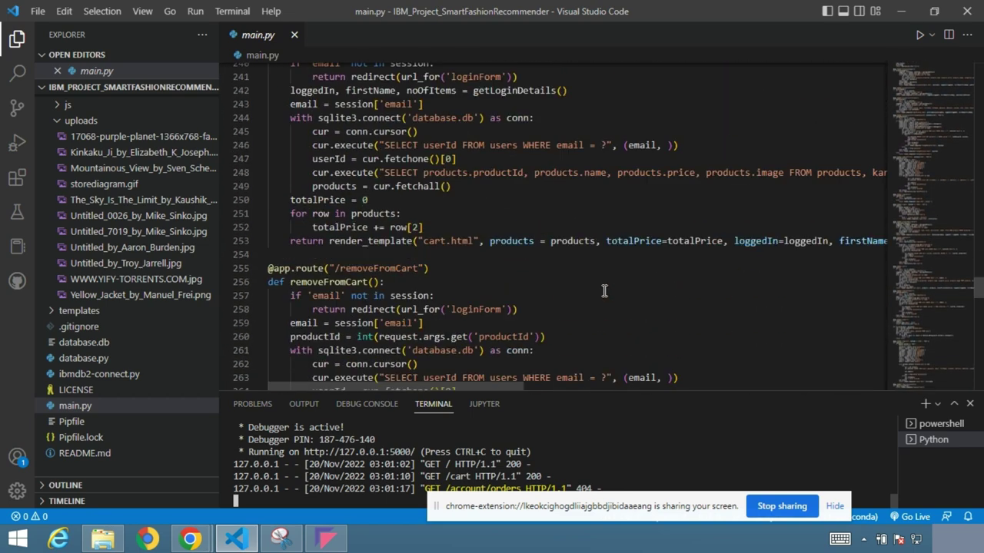
scroll(603, 292, down, 7)
scroll(604, 291, down, 7)
scroll(604, 291, down, 4)
scroll(604, 290, down, 5)
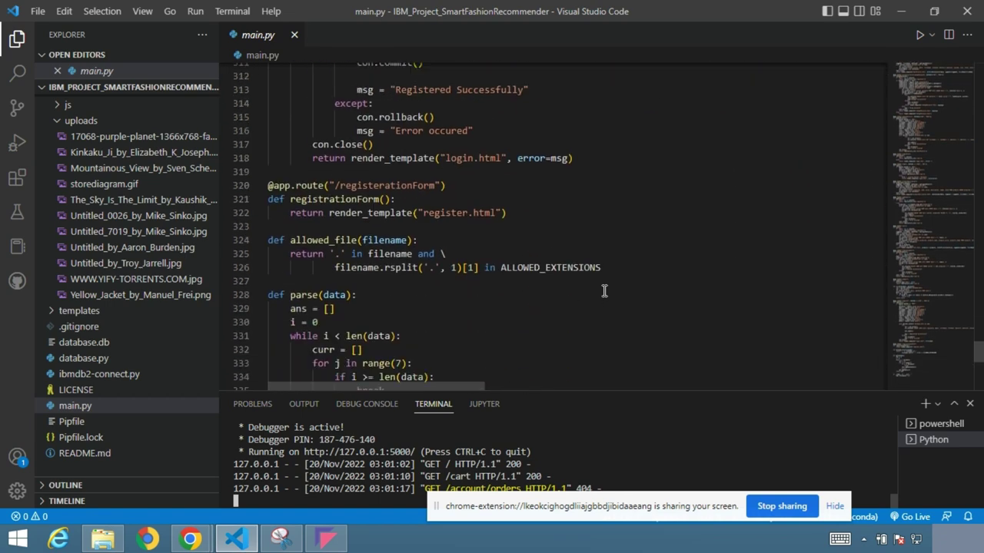
scroll(604, 291, down, 5)
scroll(604, 290, down, 5)
scroll(604, 290, up, 10)
scroll(605, 291, up, 8)
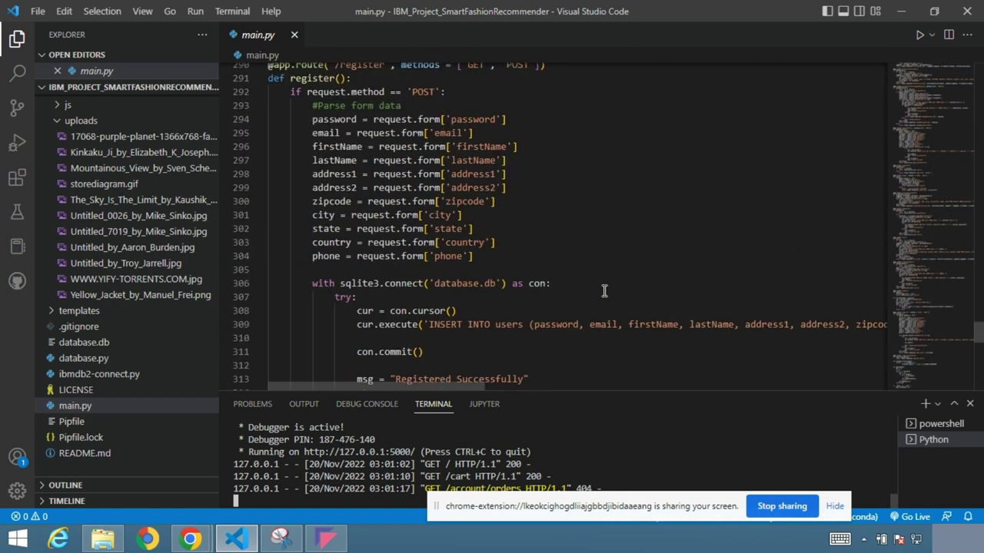
scroll(606, 290, up, 3)
scroll(608, 290, up, 6)
scroll(607, 289, up, 6)
scroll(595, 284, up, 5)
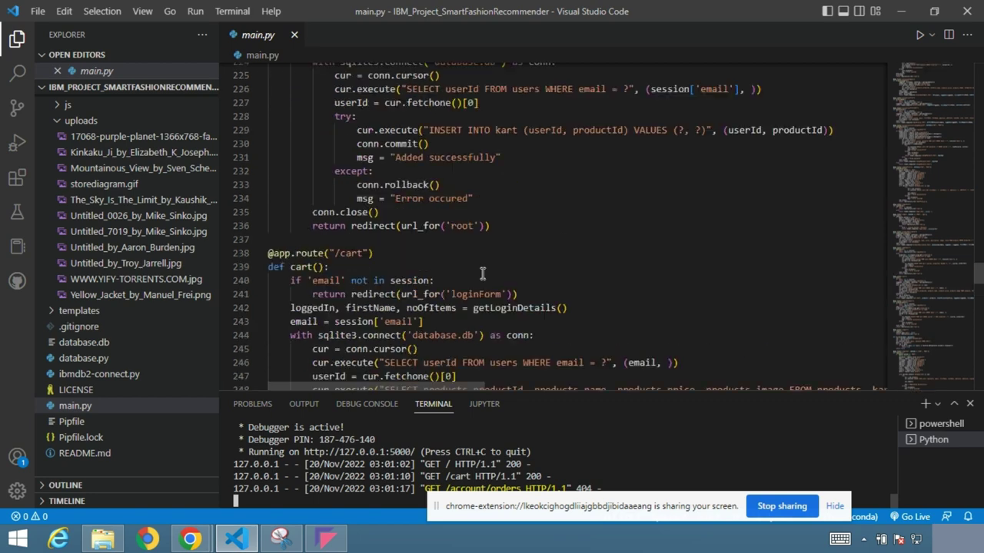
- Open ibmdb2-connect.py, then database.py with its SQLite users and products table script
click(154, 375)
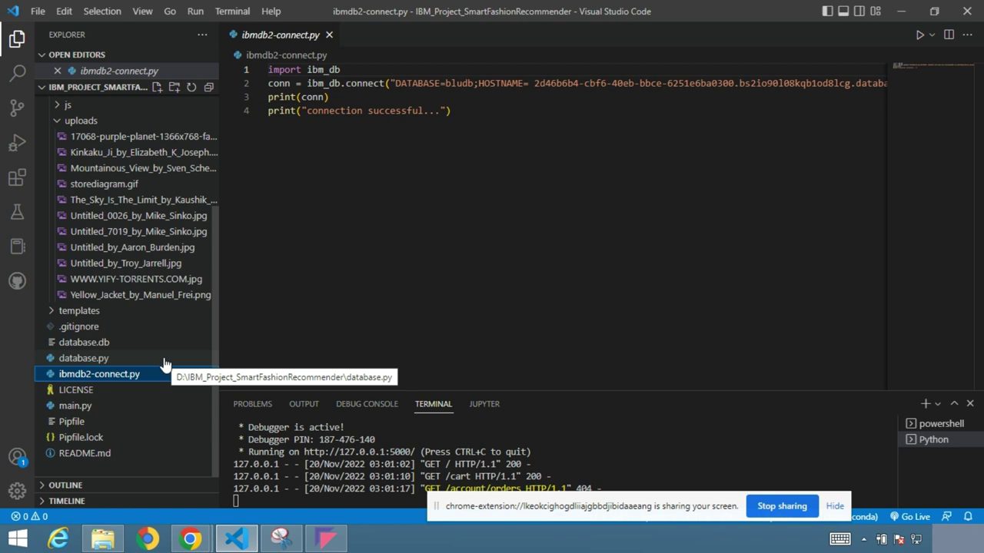
click(164, 358)
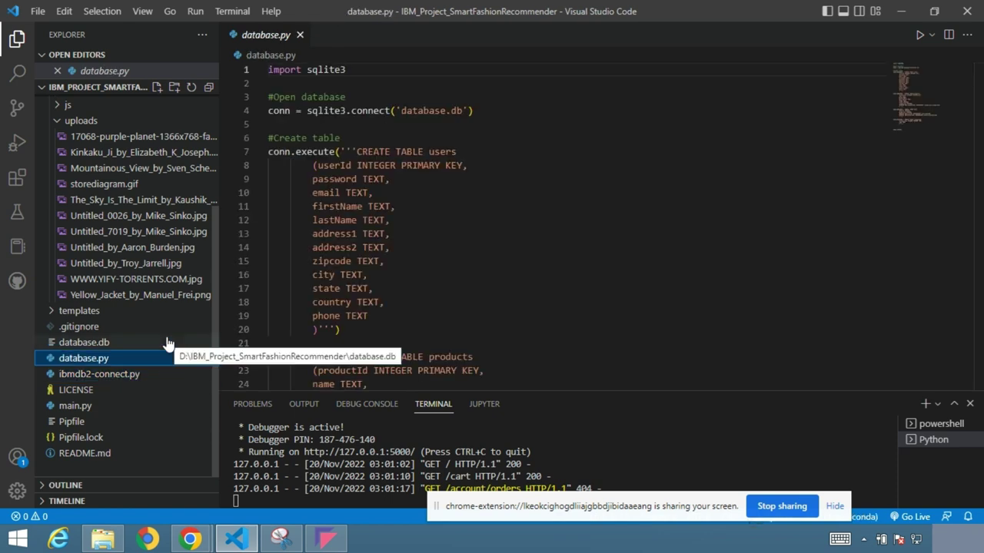